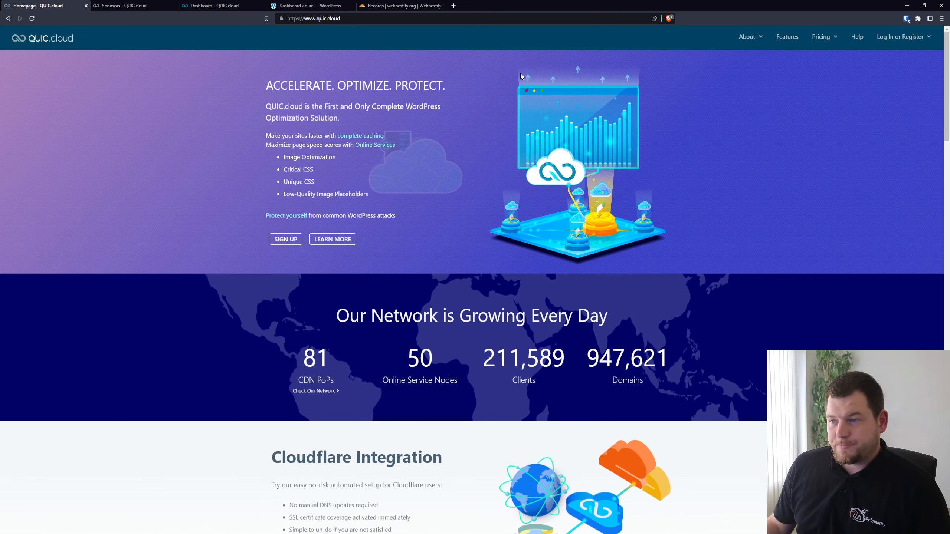
Review the feature sections of the QUIC.cloud homepage, including Cloudflare integration, caching, protection and optimization, and check the sponsors page
scroll(462, 248, down, 1)
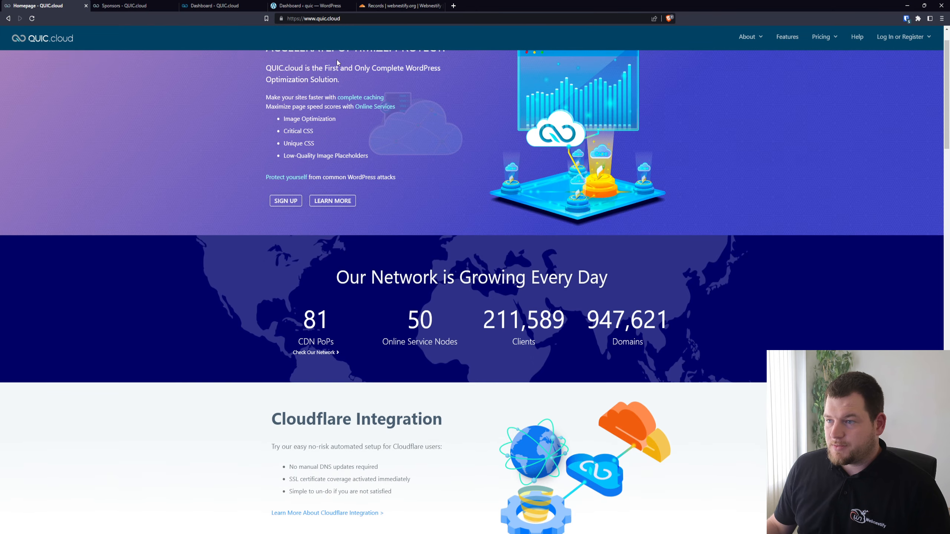
scroll(347, 136, down, 5)
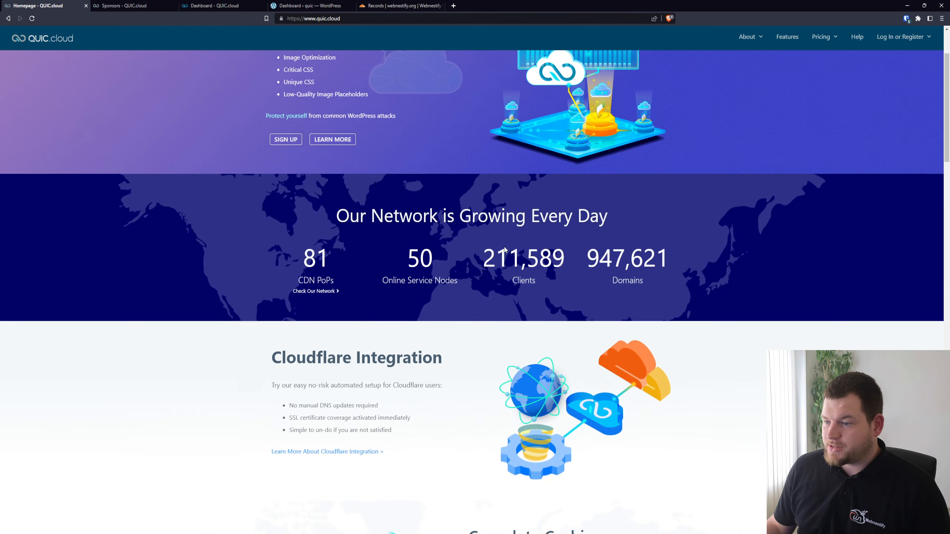
scroll(431, 209, down, 2)
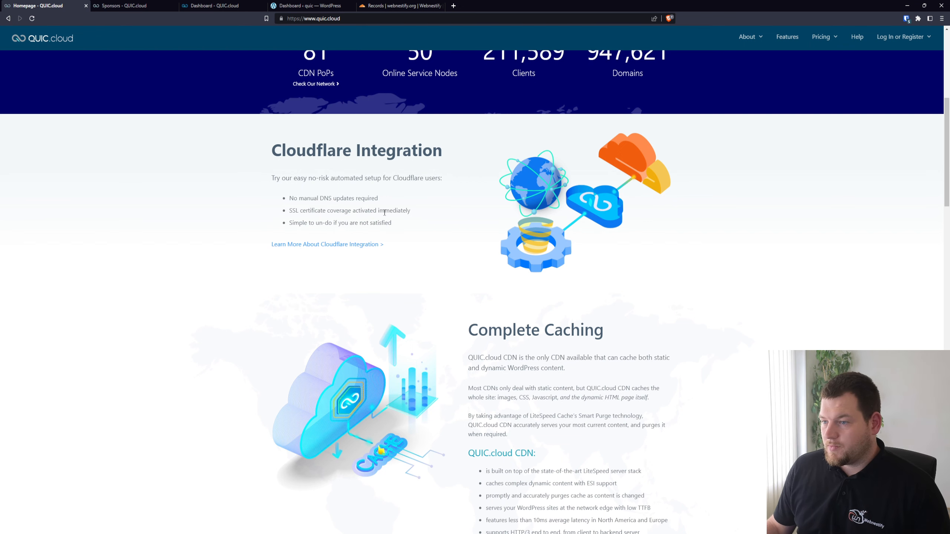
scroll(469, 211, down, 1)
scroll(469, 211, down, 5)
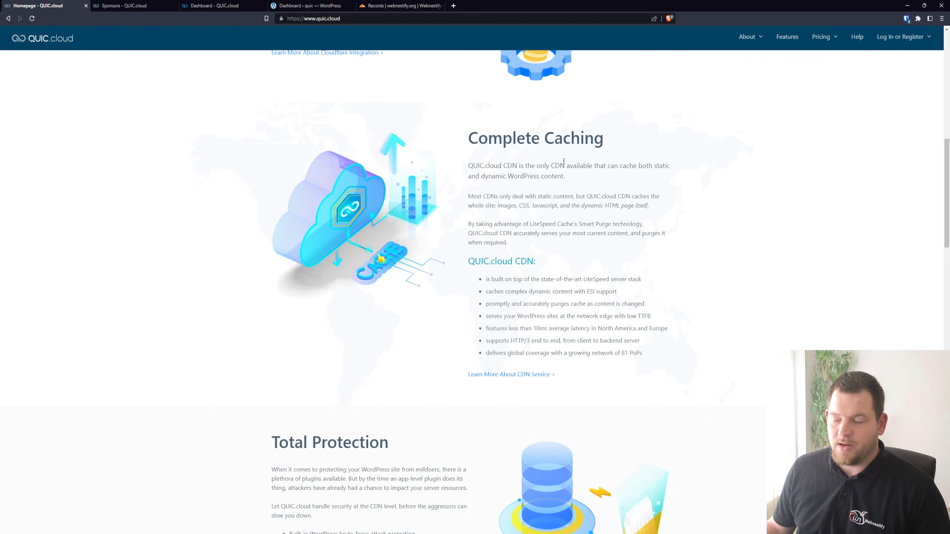
scroll(524, 168, down, 6)
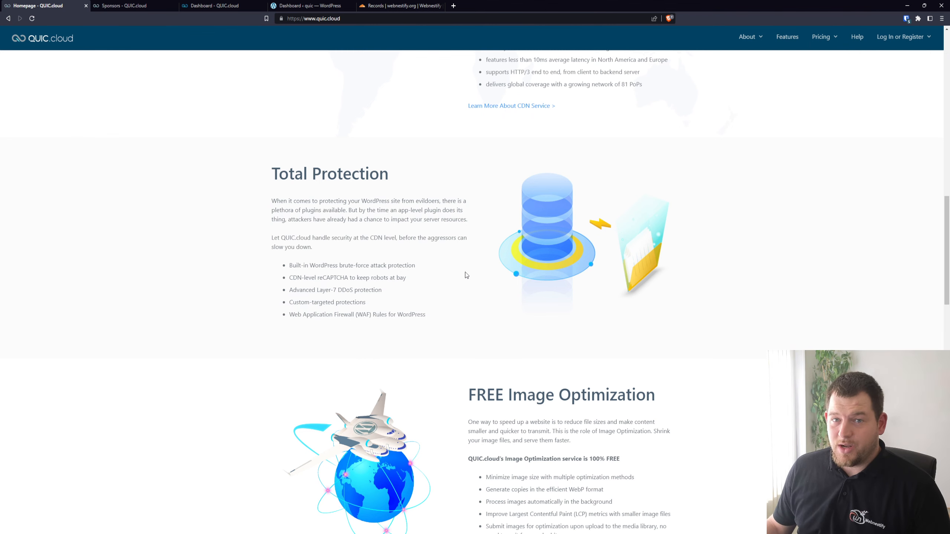
scroll(530, 298, down, 4)
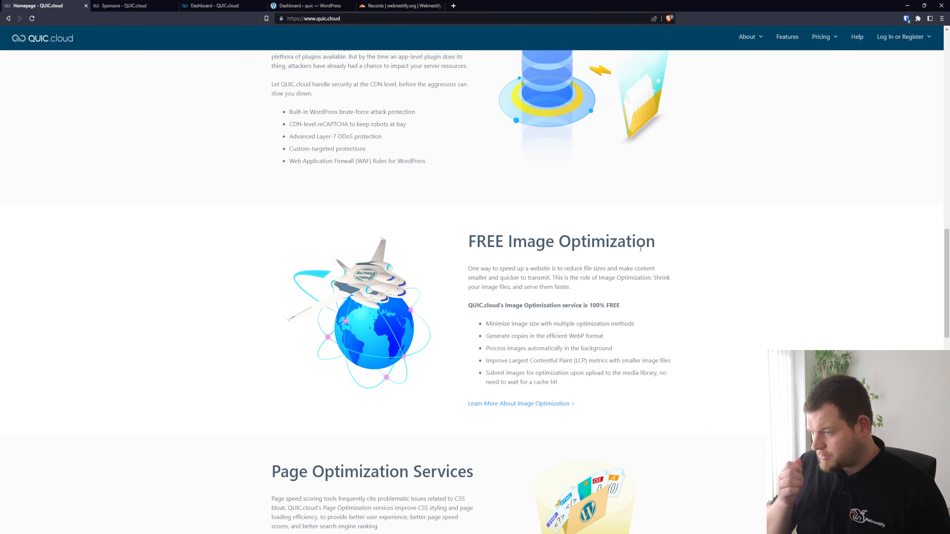
scroll(640, 249, down, 6)
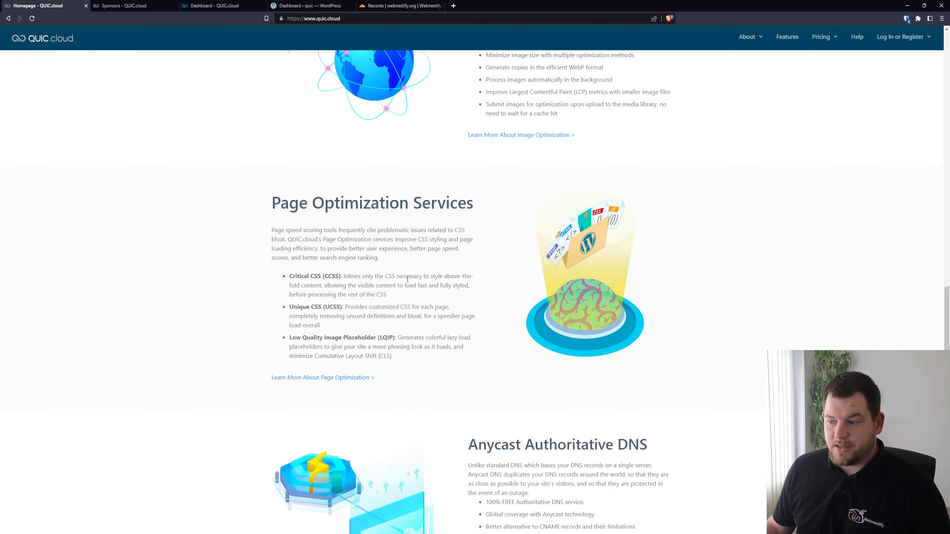
scroll(776, 282, down, 8)
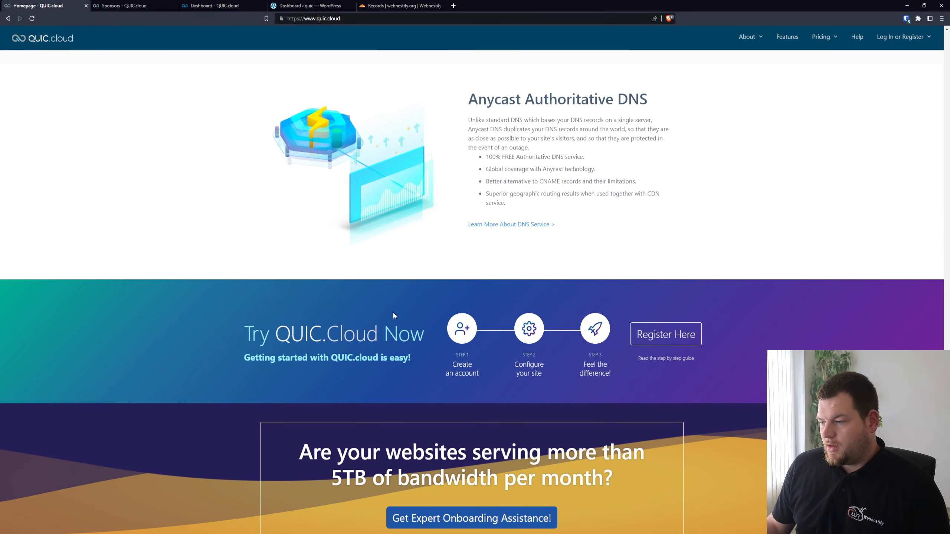
scroll(394, 314, up, 20)
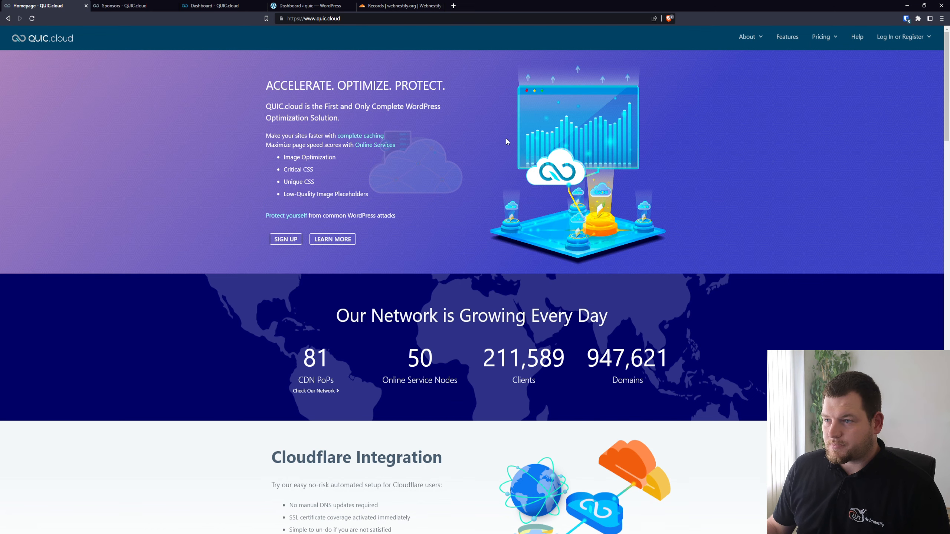
click(161, 7)
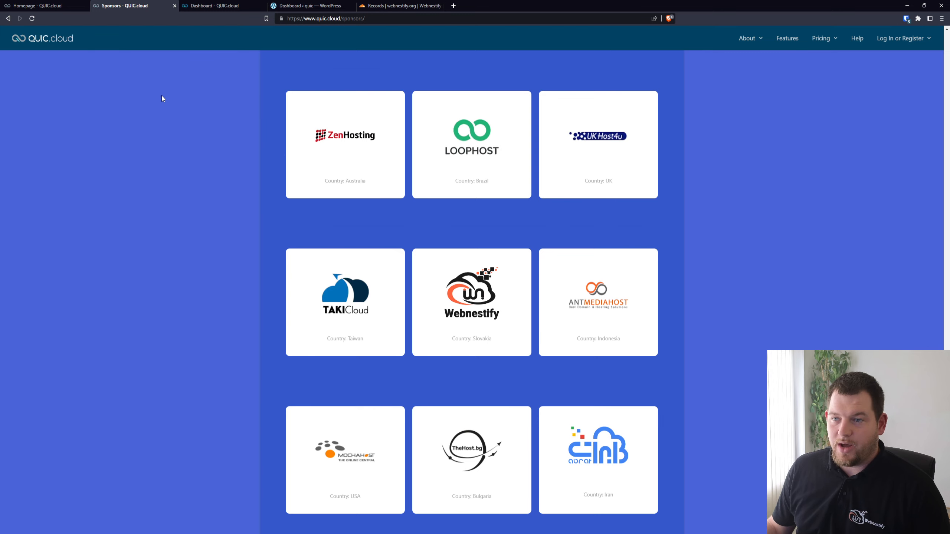
click(41, 5)
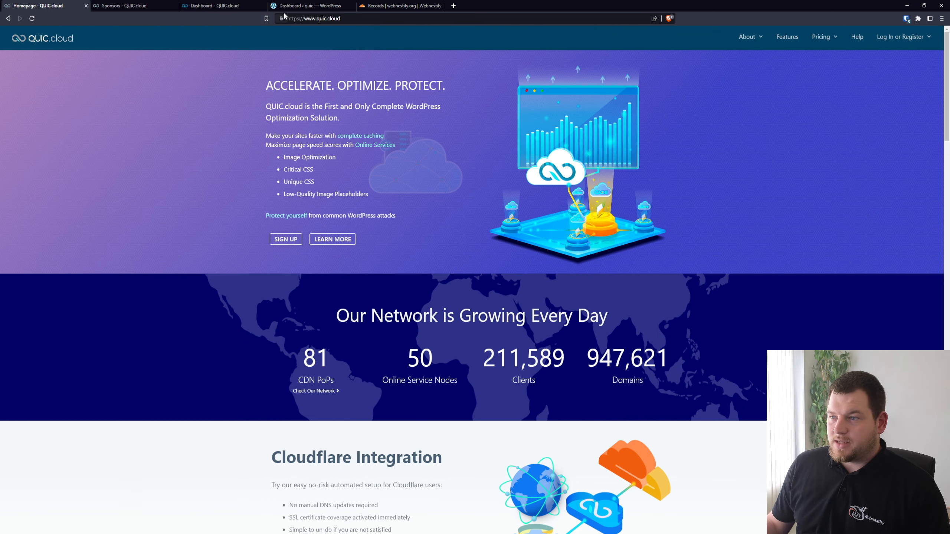
Close the QUIC.cloud homepage and sponsors pages and switch to the WordPress dashboard of webnestify.org
click(86, 6)
click(87, 6)
click(112, 4)
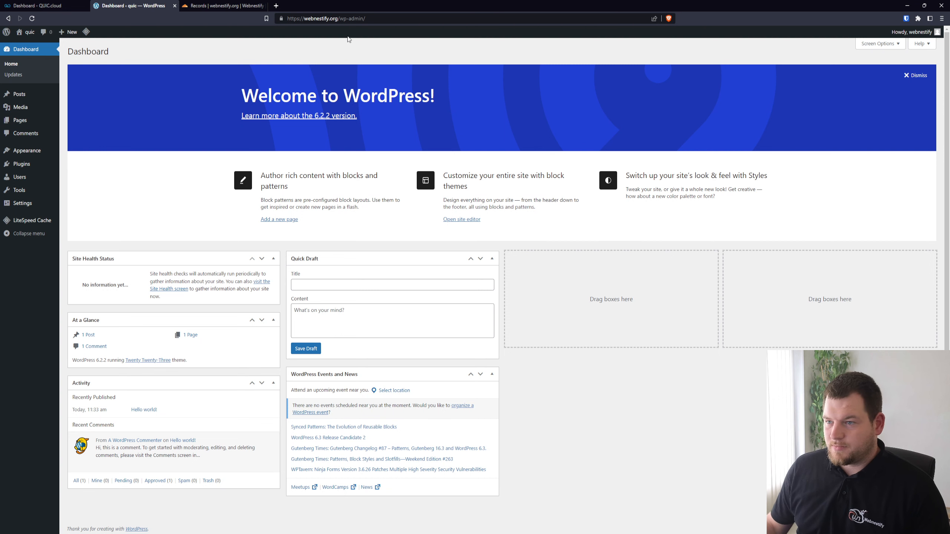
Open the LiteSpeed Cache General settings and request a domain key for the site
mouse_move(29, 223)
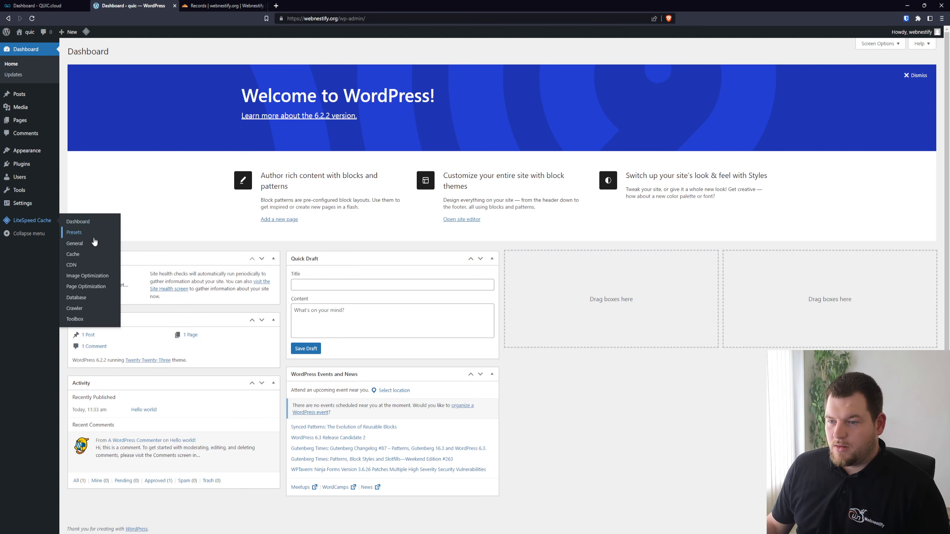
click(74, 244)
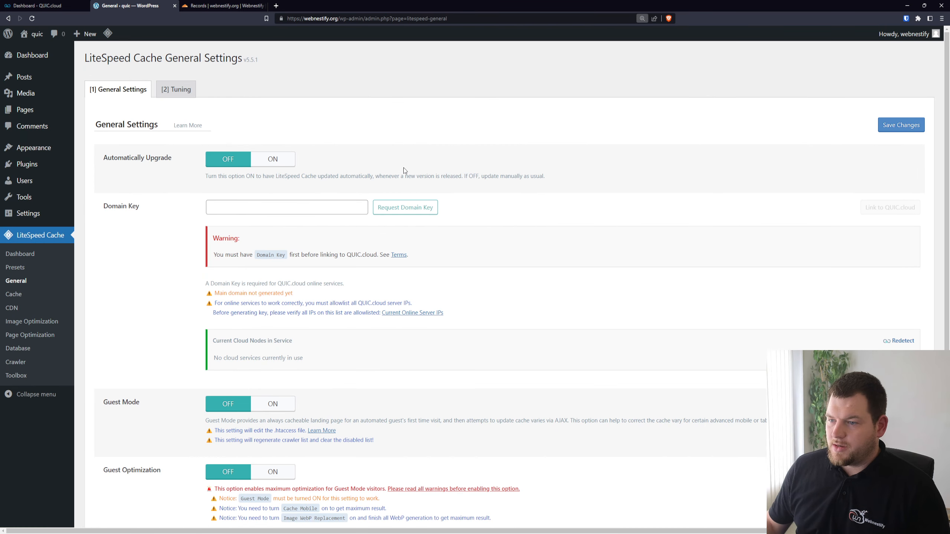
key(ctrl+plus)
key(ctrl+plus)
scroll(367, 172, up, 1)
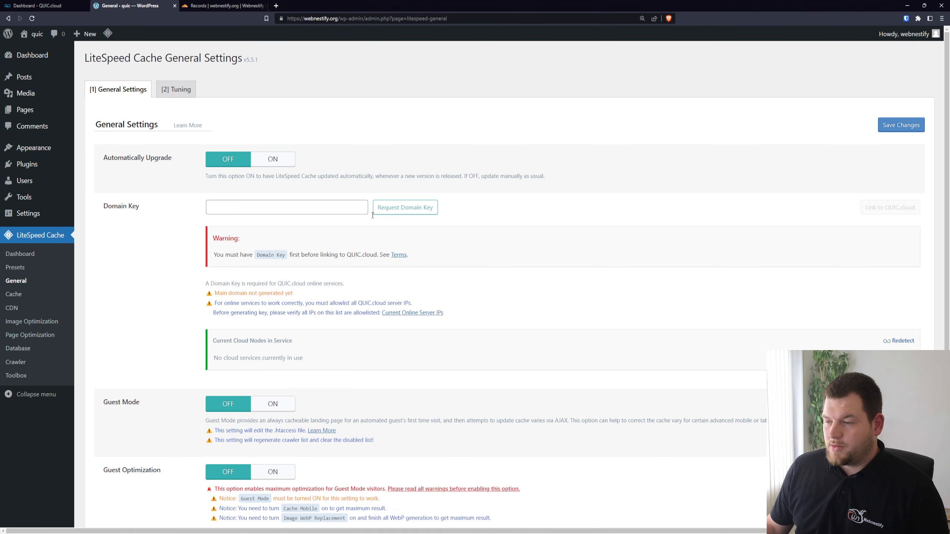
click(409, 212)
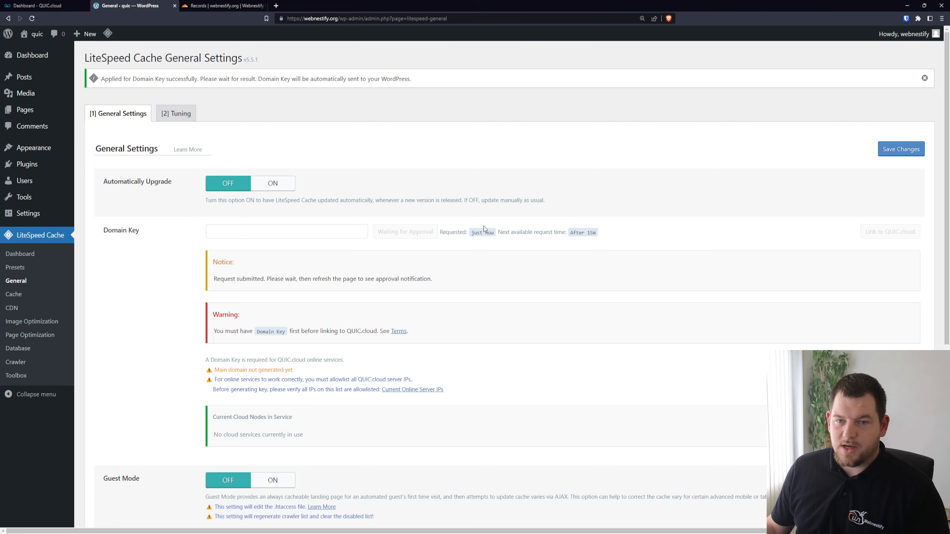
Copy the detected public IP 128.140.81.23 into the Server IP setting and save the General settings
scroll(549, 232, down, 3)
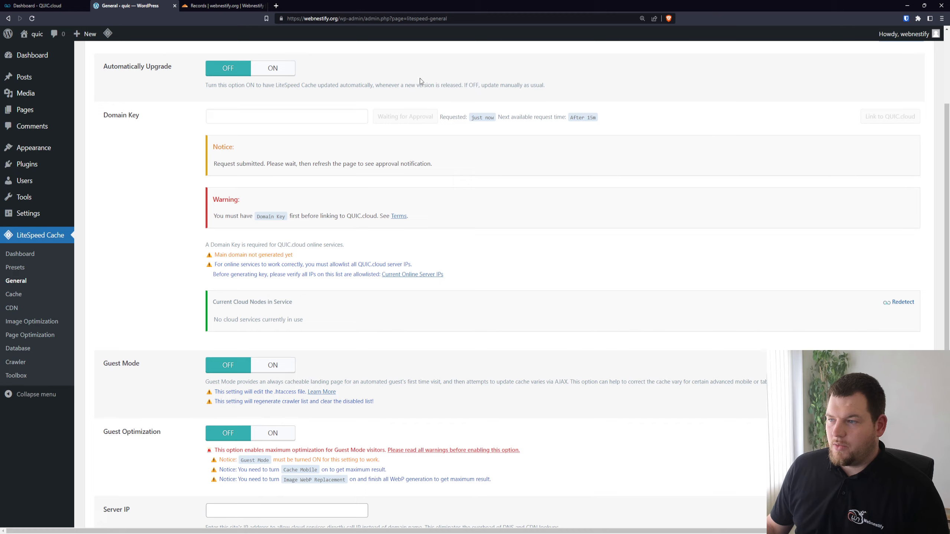
scroll(420, 77, down, 4)
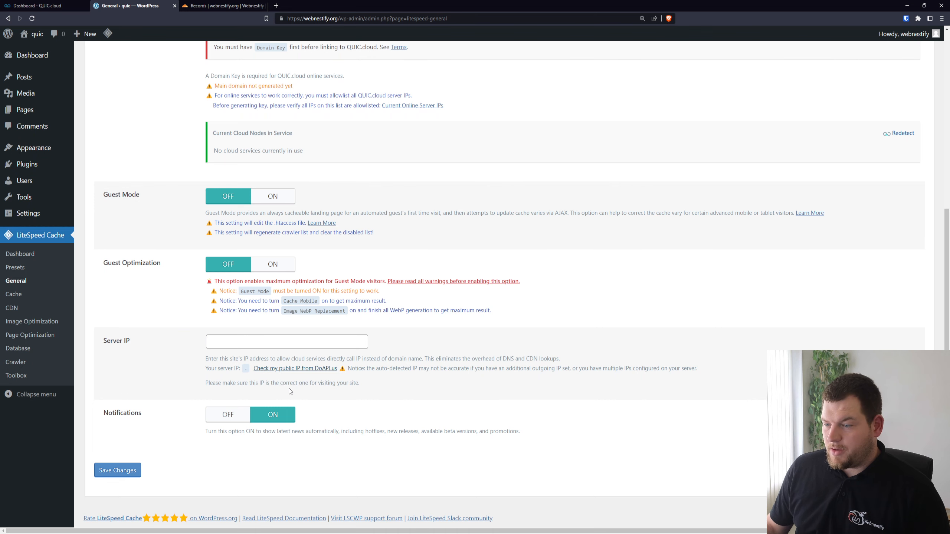
click(291, 369)
drag(282, 371, 243, 371)
key(ctrl+c)
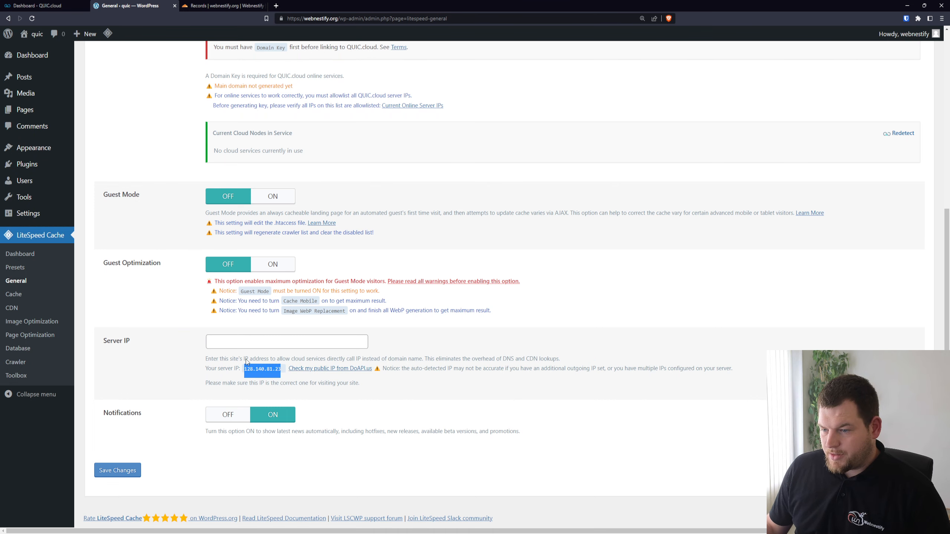
click(255, 342)
key(ctrl+v)
click(132, 476)
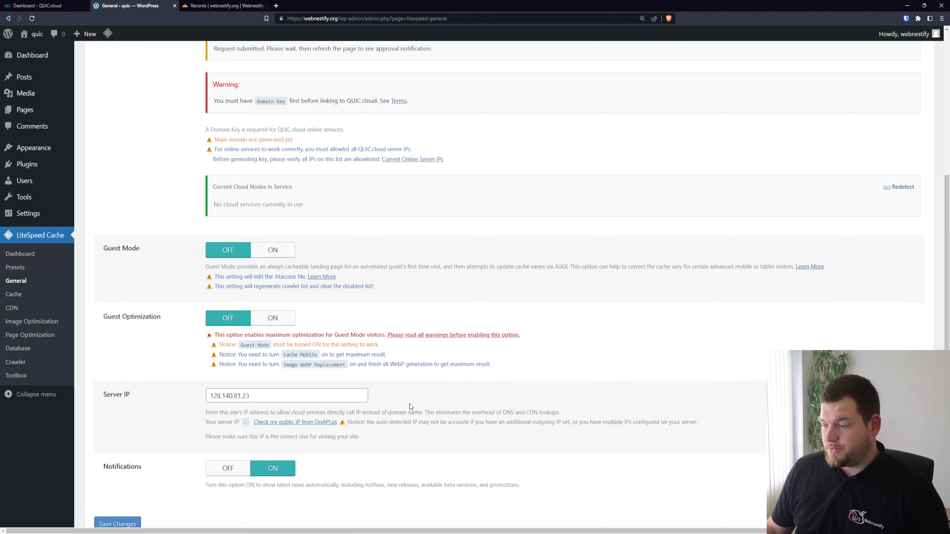
Link the WordPress site webnestify.org to the QUIC.cloud account that is already logged in
scroll(299, 374, up, 5)
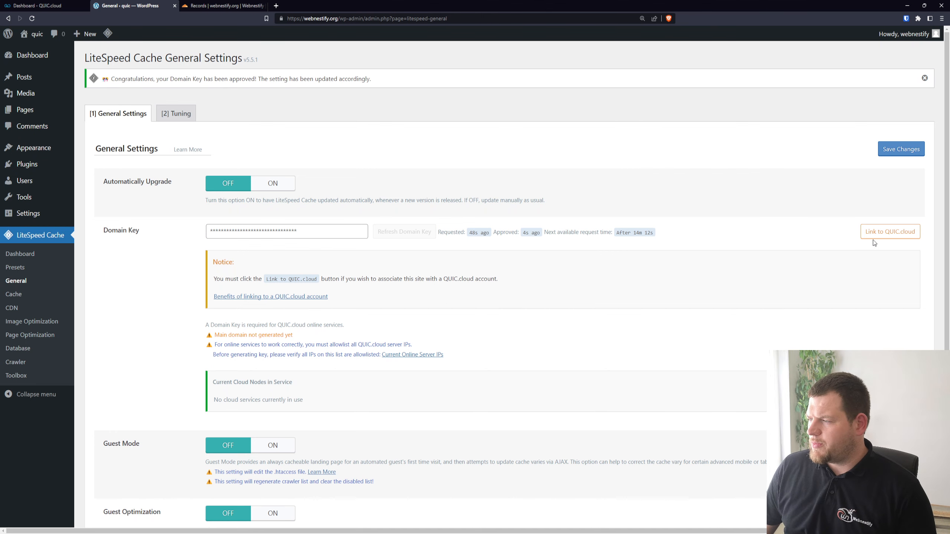
click(888, 232)
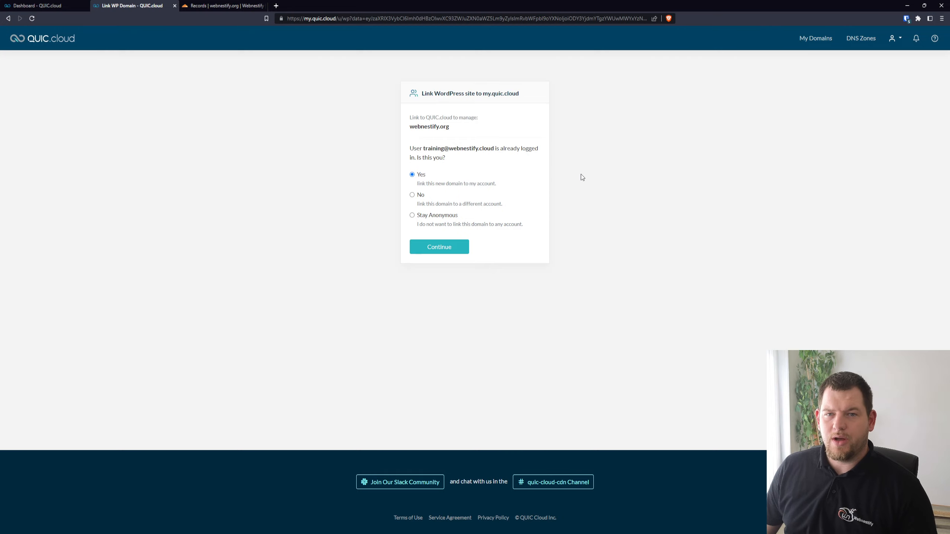
click(454, 250)
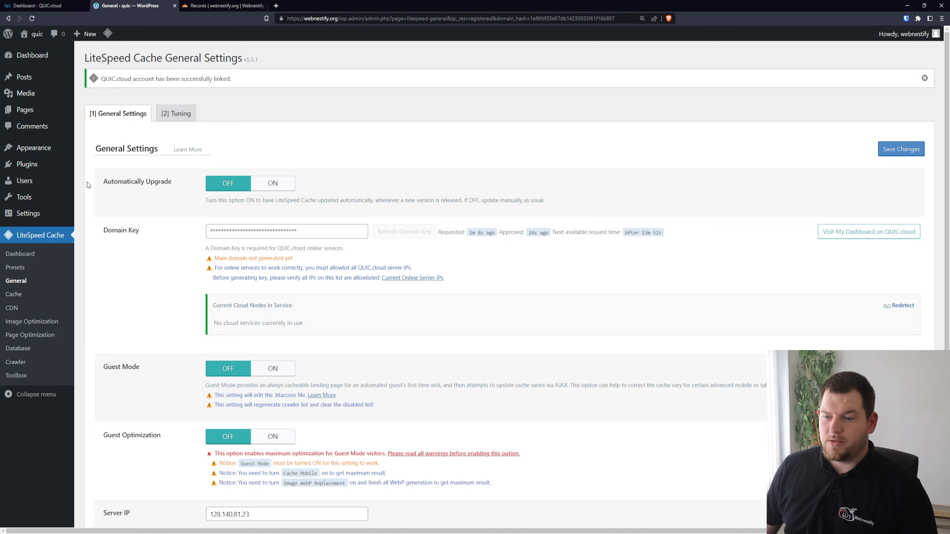
Turn on QUIC.cloud CDN in the LiteSpeed Cache CDN settings and save the changes
click(11, 308)
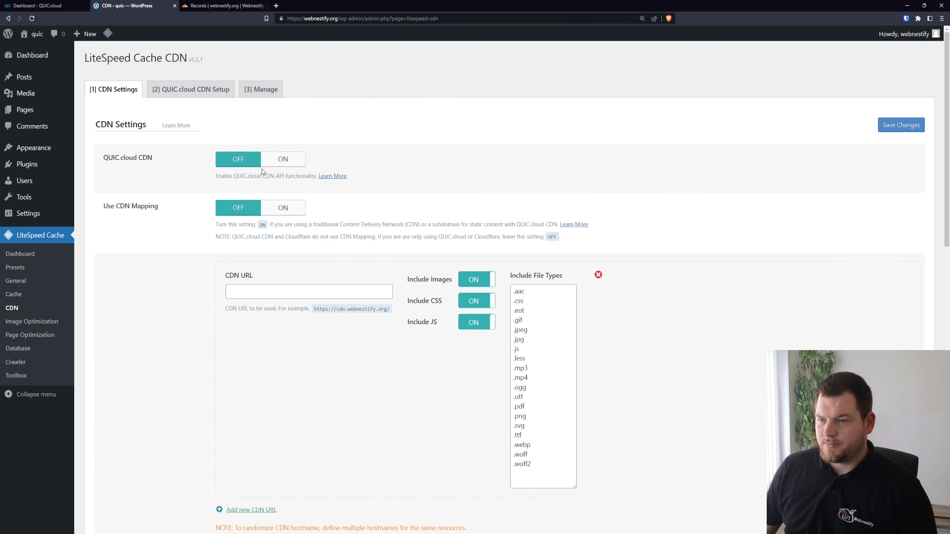
click(274, 163)
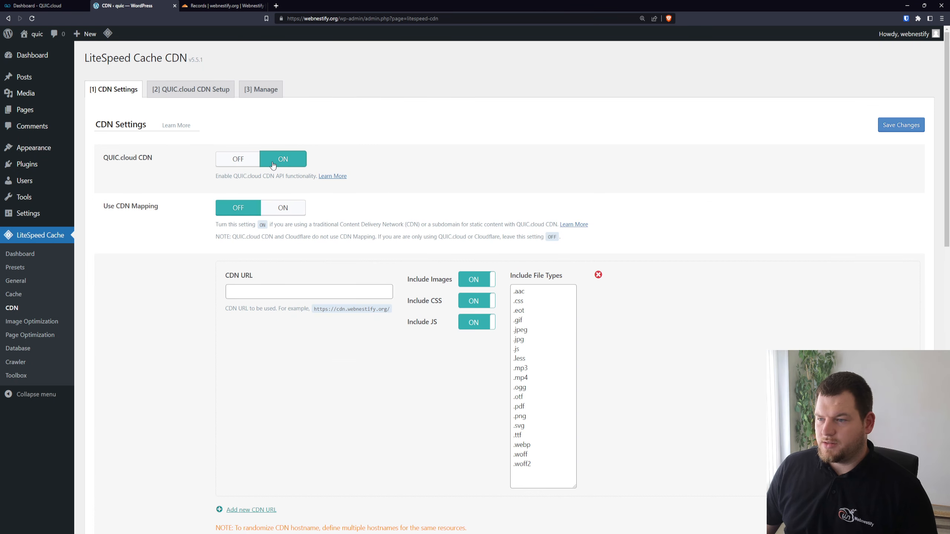
click(904, 127)
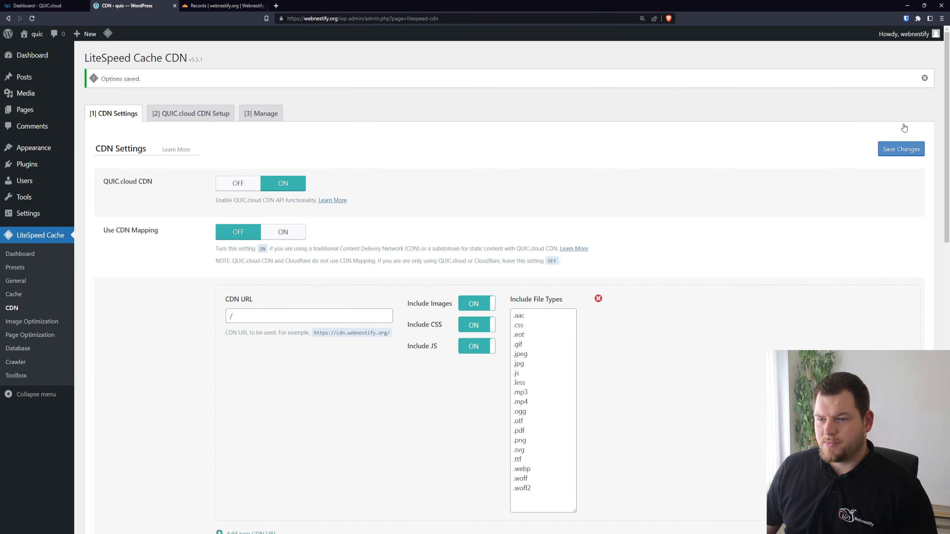
Open the site's QUIC.cloud dashboard from the LiteSpeed Cache General settings
click(16, 280)
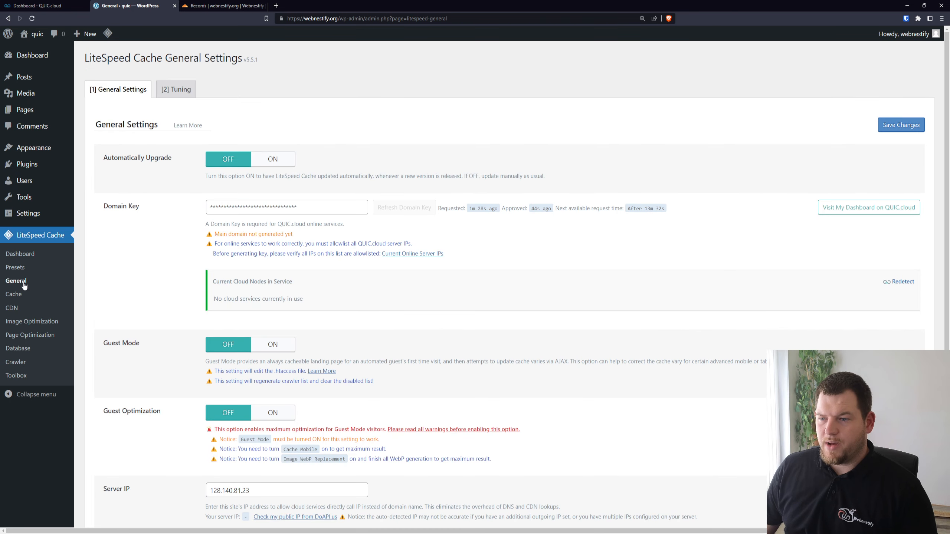
click(870, 209)
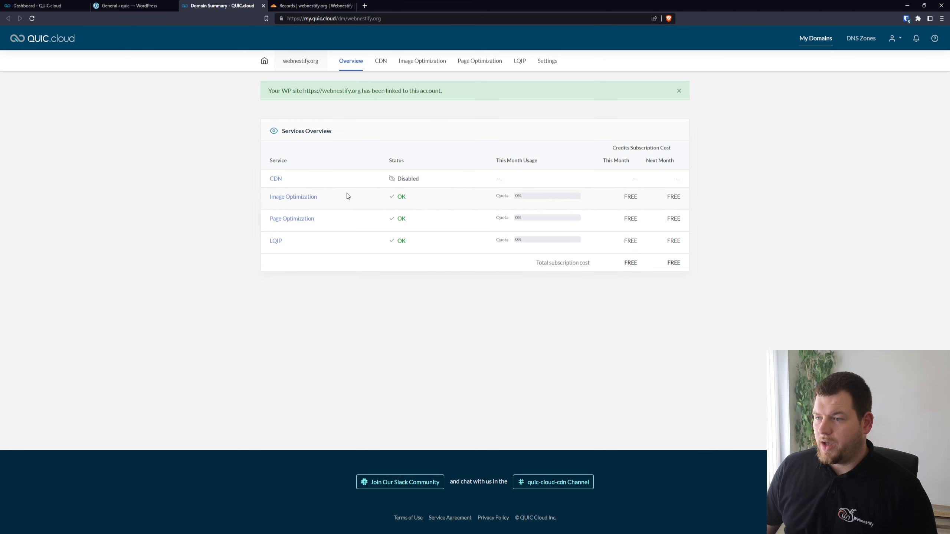
Switch to Cloudflare and reload the DNS records of webnestify.org to check the current entries
click(293, 4)
scroll(226, 165, up, 3)
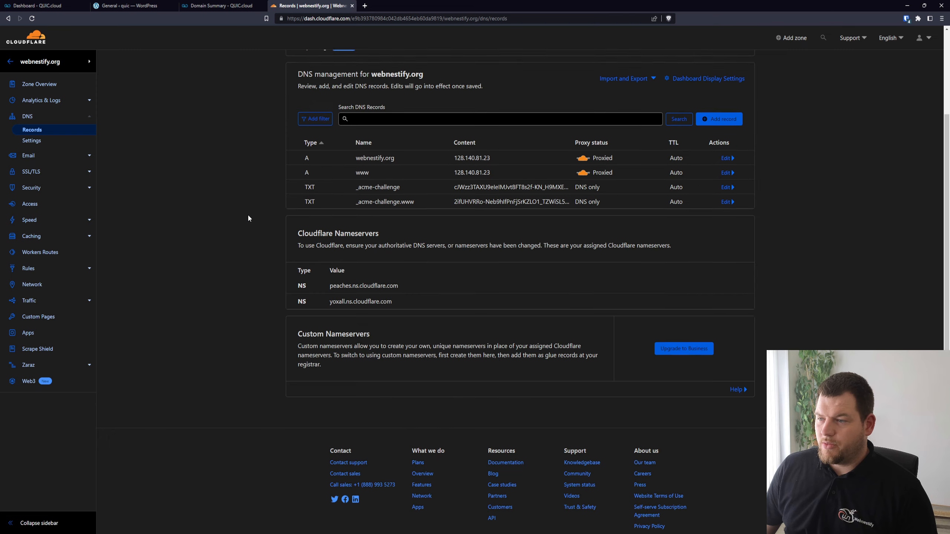
key(F5)
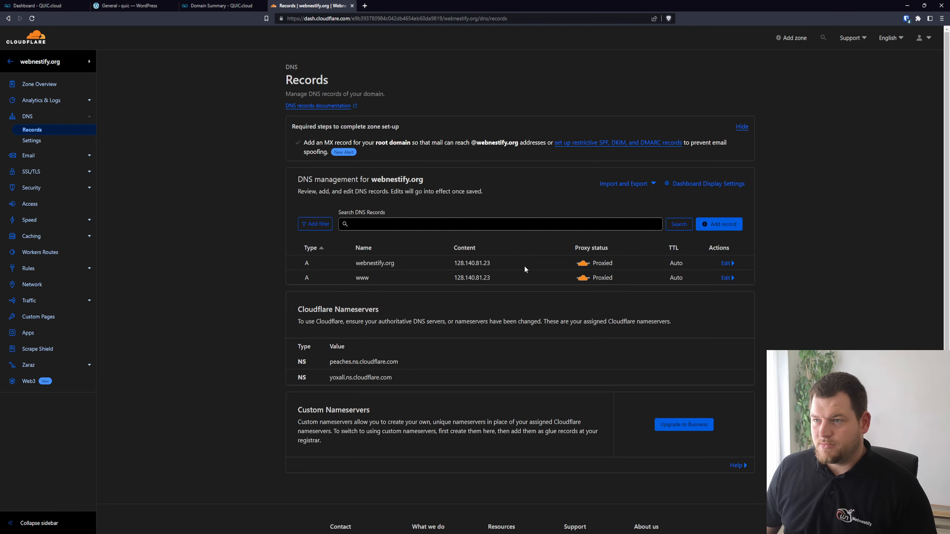
Switch to QUIC.cloud, open the CDN service of webnestify.org and review its status and available plans
click(217, 6)
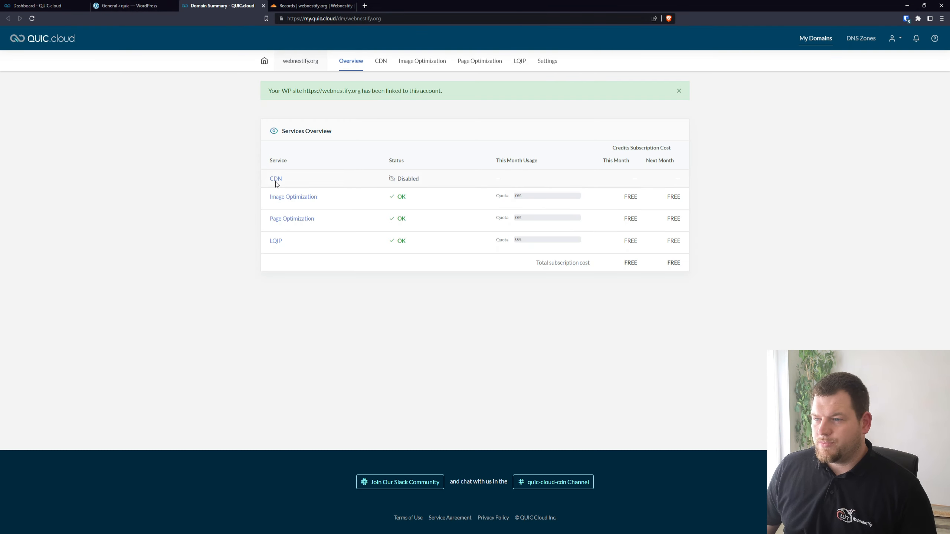
key(ctrl+plus)
key(ctrl+plus)
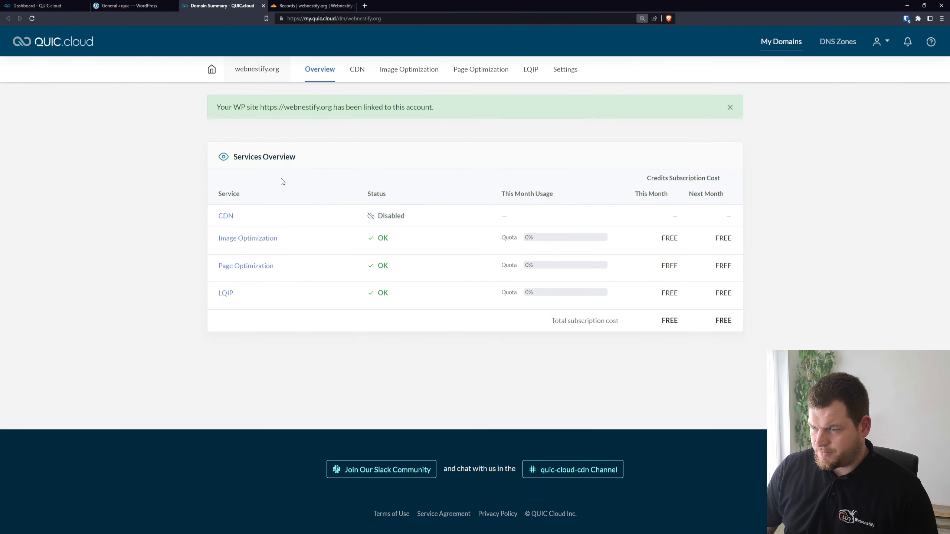
click(226, 217)
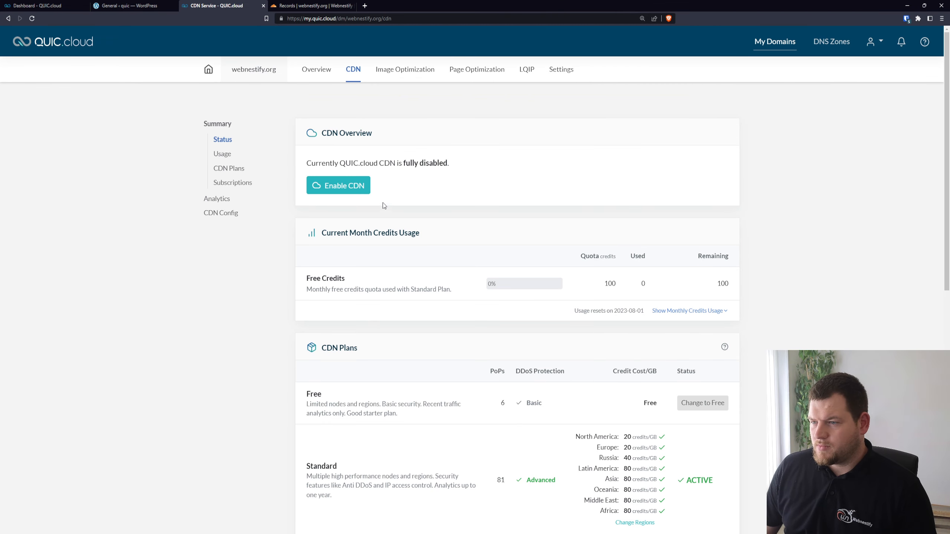
scroll(518, 249, down, 3)
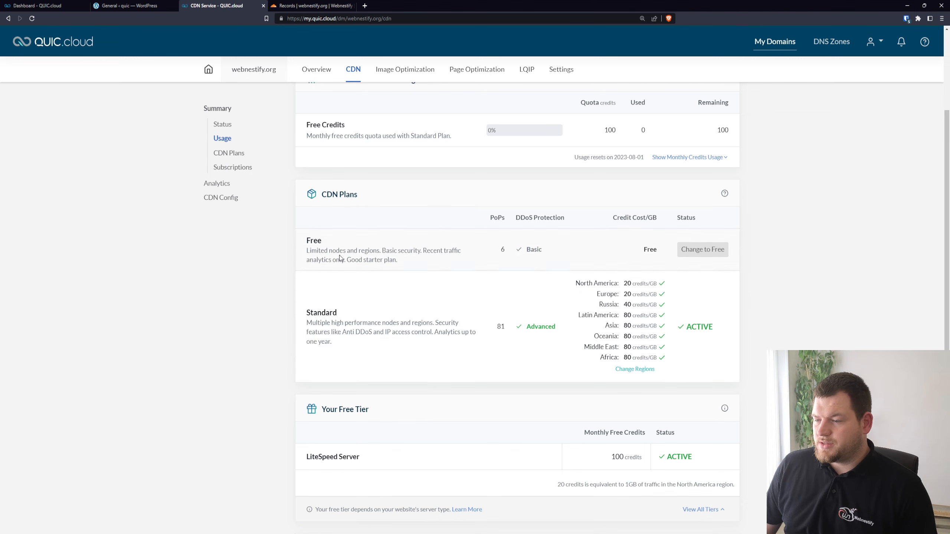
click(635, 370)
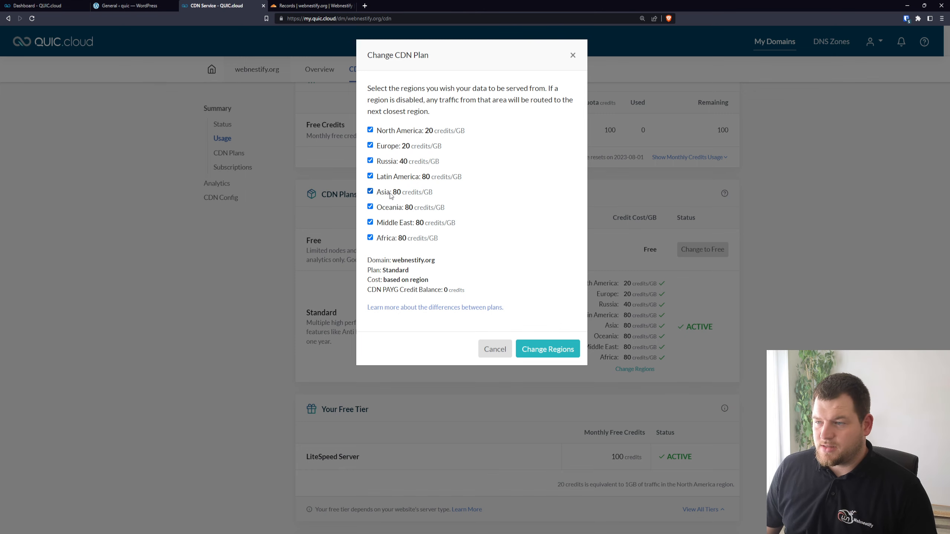
click(384, 147)
click(384, 162)
click(386, 177)
click(386, 192)
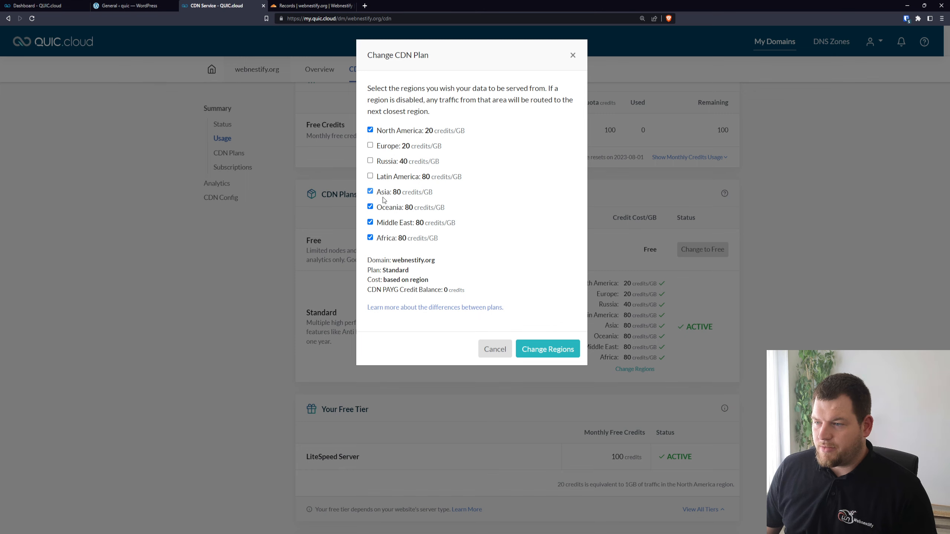
click(389, 208)
click(391, 224)
click(395, 239)
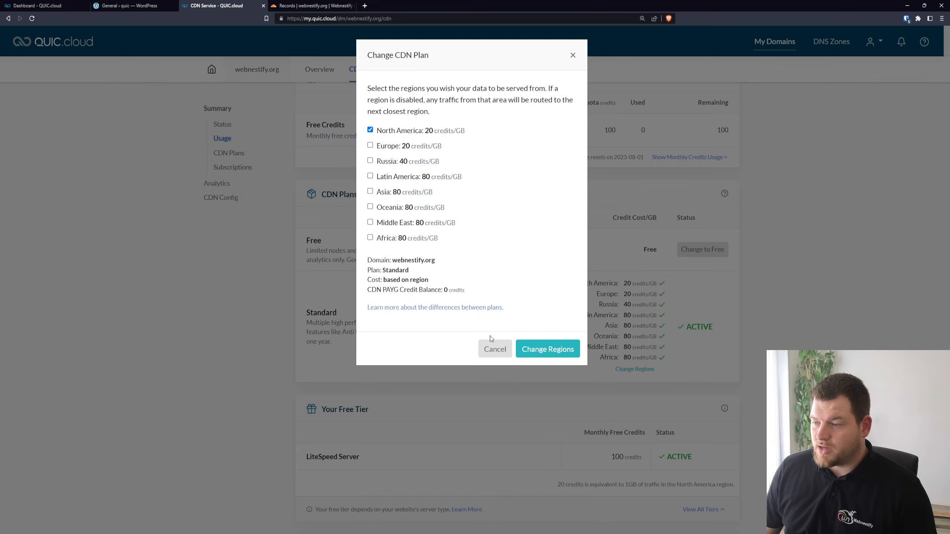
click(493, 349)
Enable the CDN for webnestify.org with the method of switching from Cloudflare but continuing to use it for DNS
scroll(416, 233, up, 4)
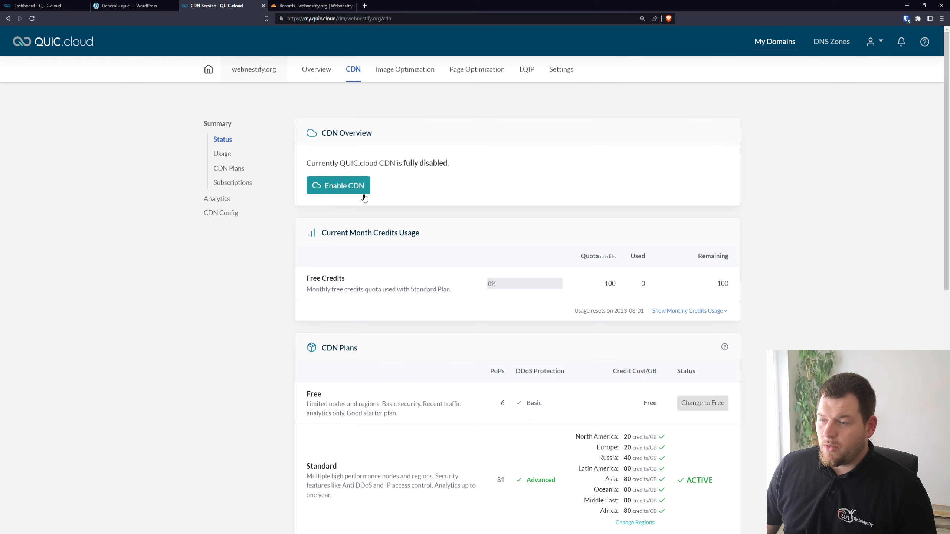
click(351, 189)
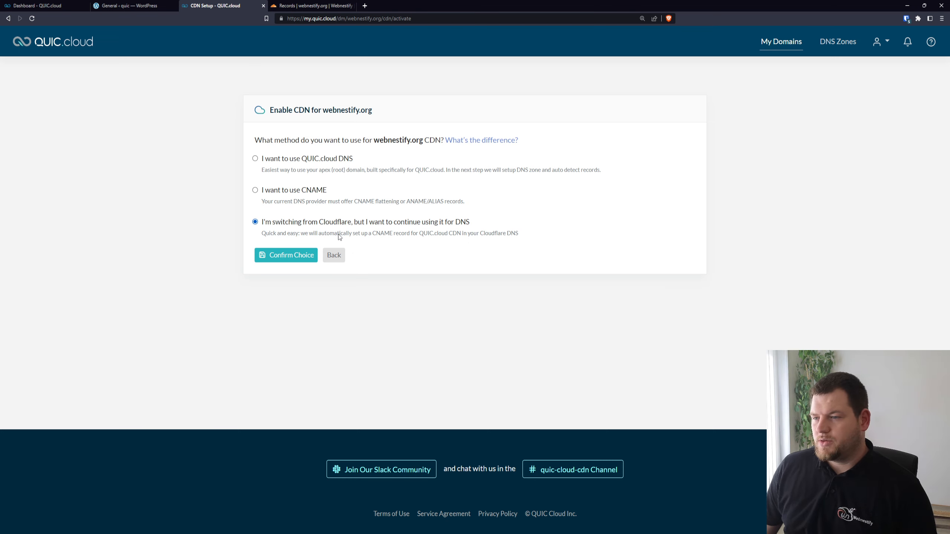
click(274, 258)
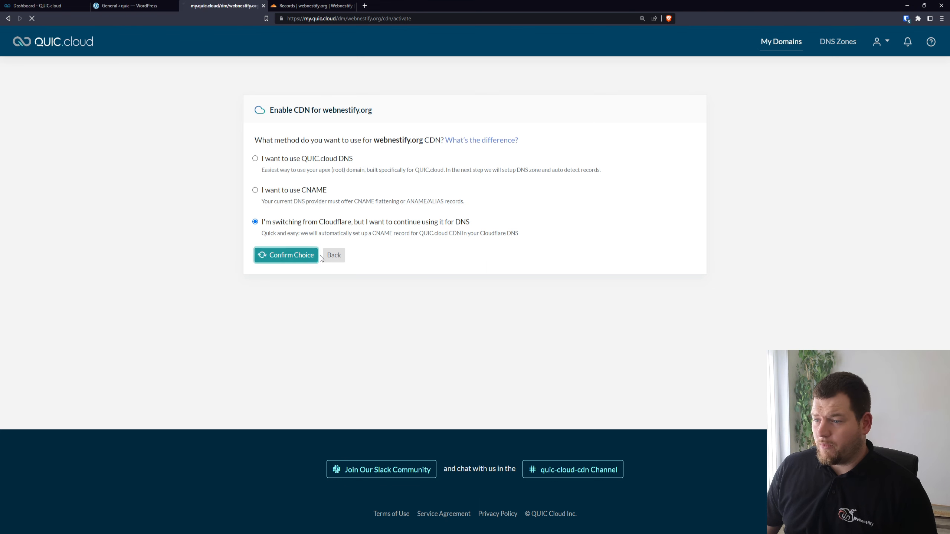
click(376, 205)
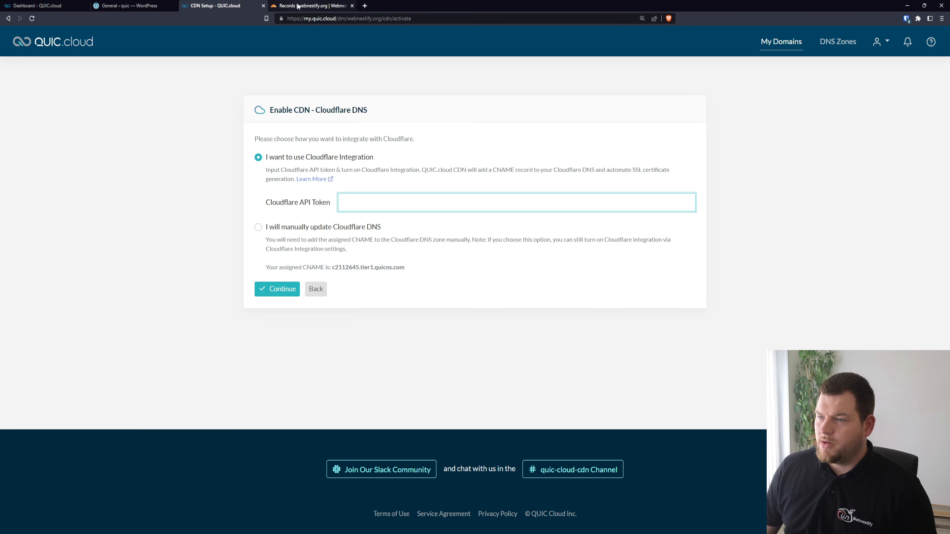
Switch to Cloudflare and start creating an API token from the Edit zone DNS template
click(315, 4)
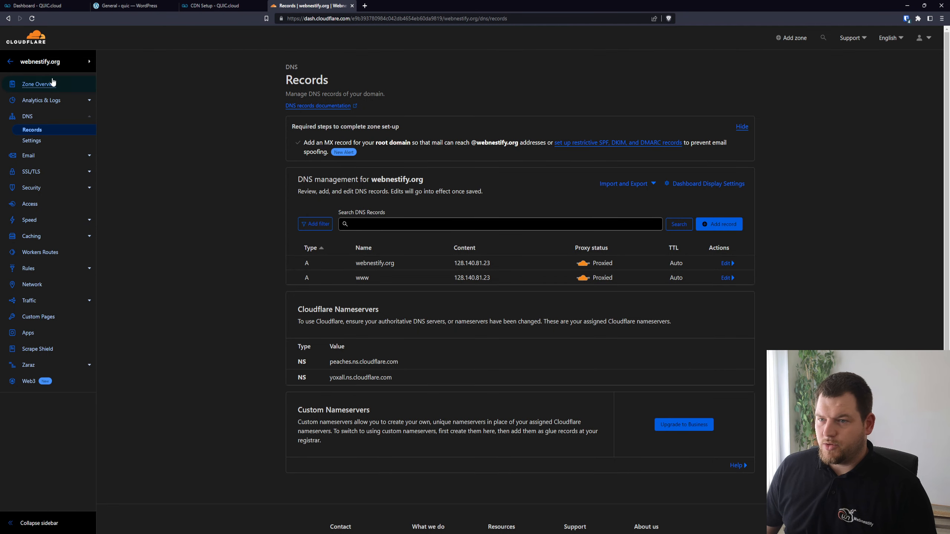
click(43, 84)
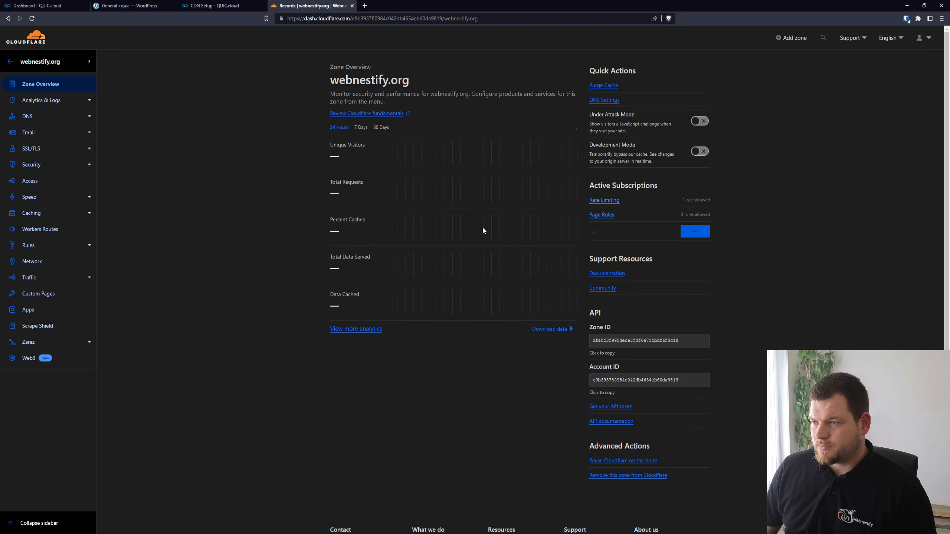
scroll(814, 332, down, 3)
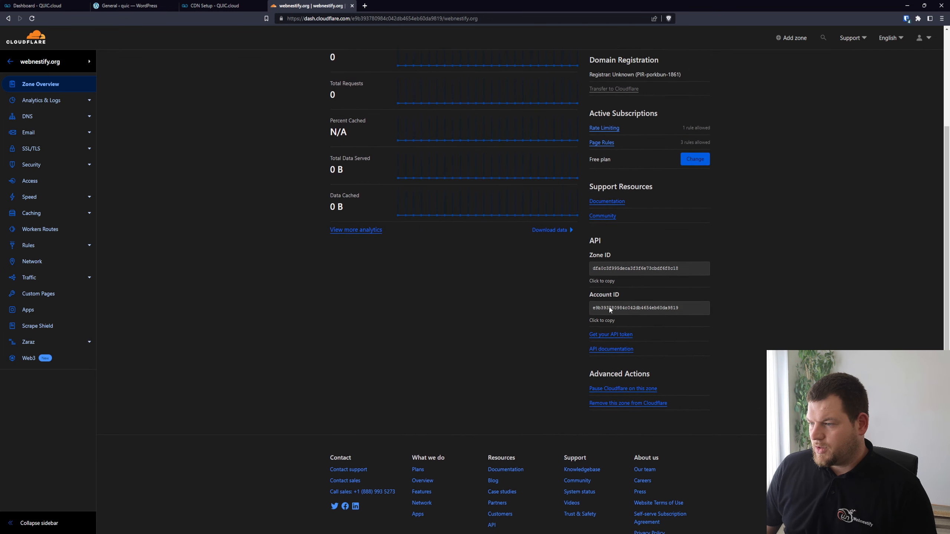
click(614, 315)
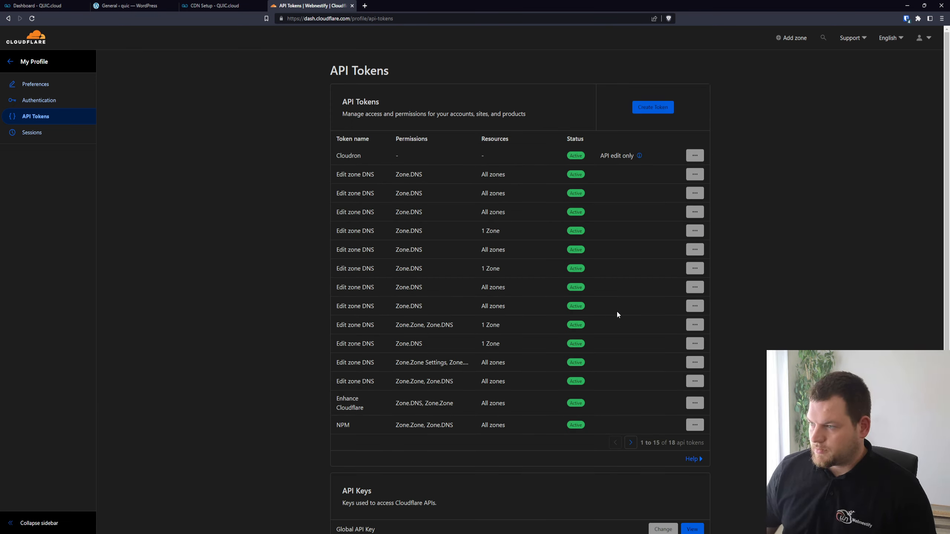
click(656, 112)
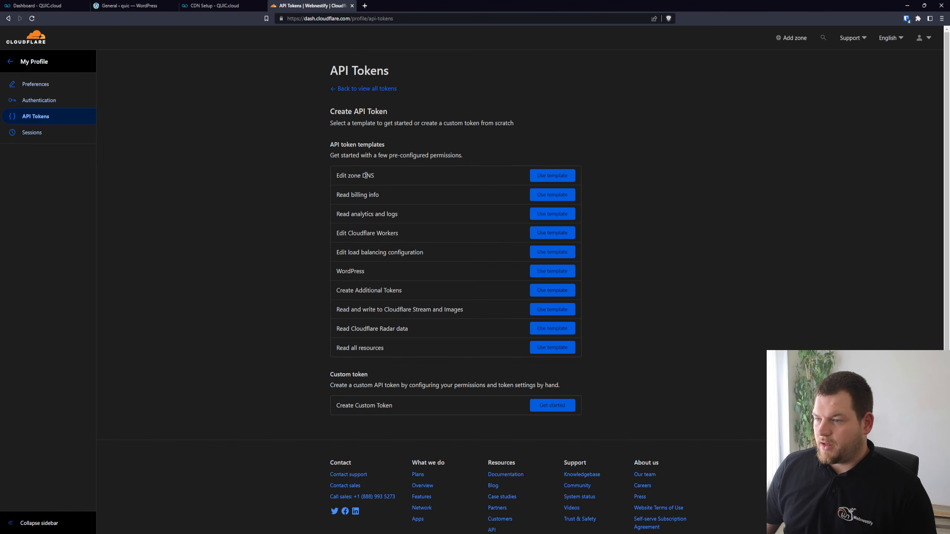
click(564, 176)
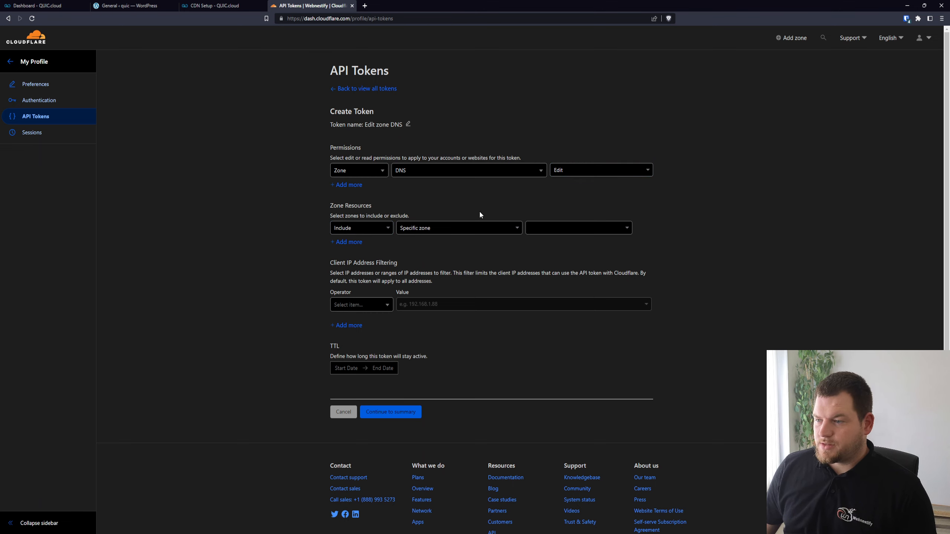
Set the token's zone resources to include All zones and create the token
click(461, 228)
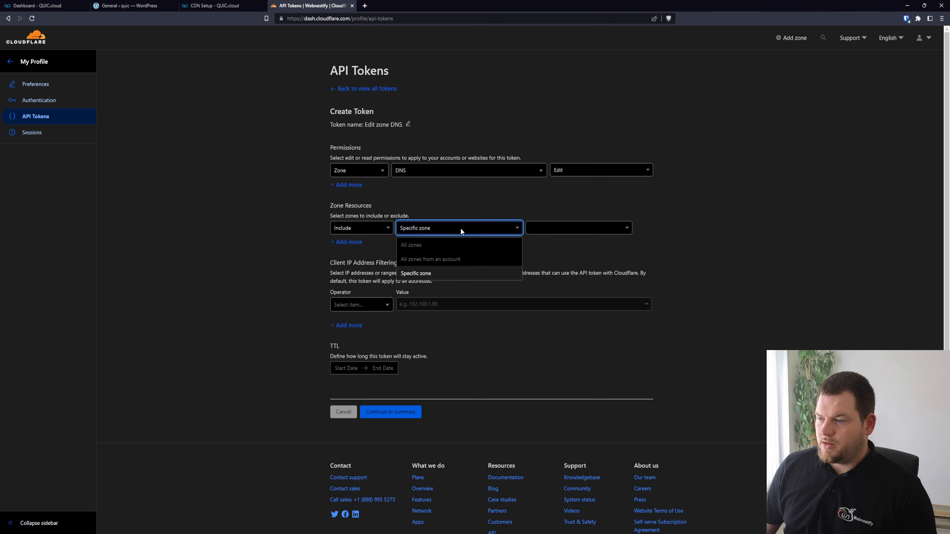
click(459, 259)
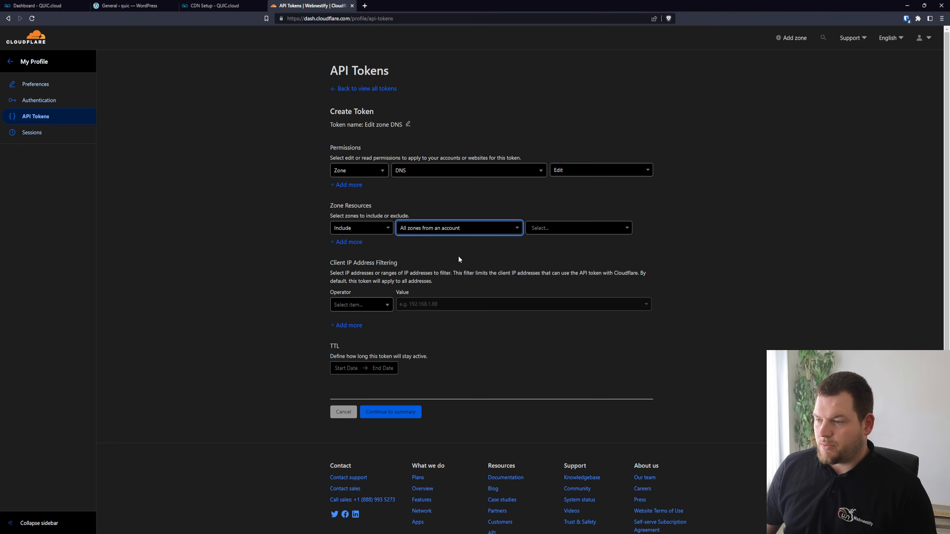
click(464, 228)
click(462, 245)
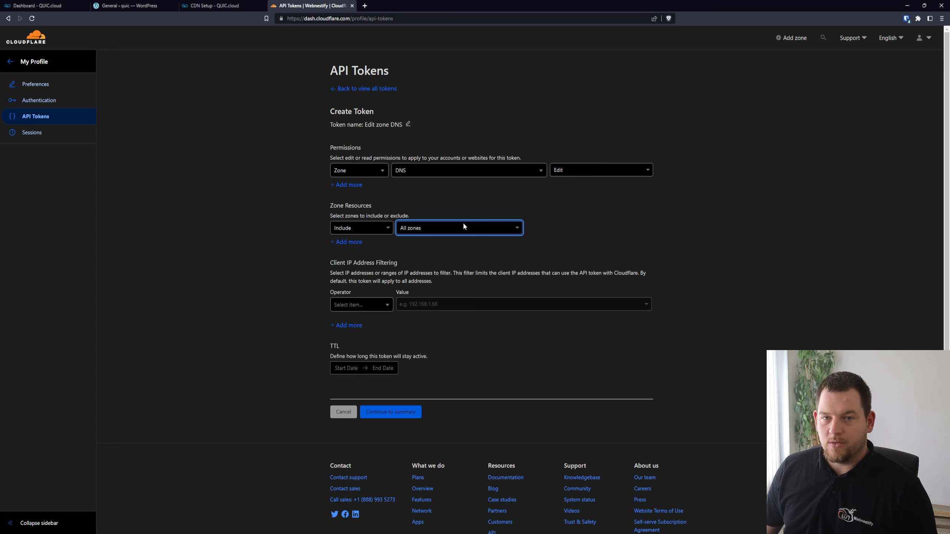
click(456, 383)
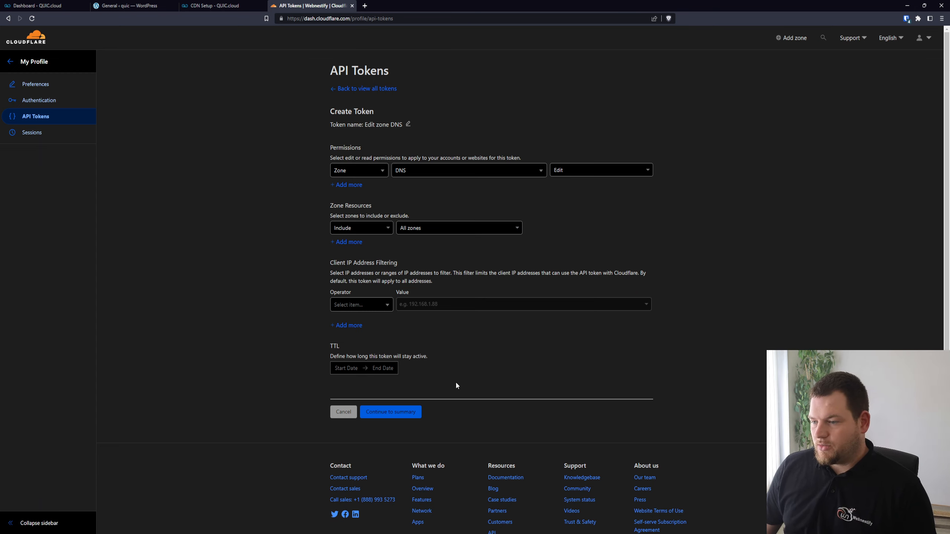
click(390, 412)
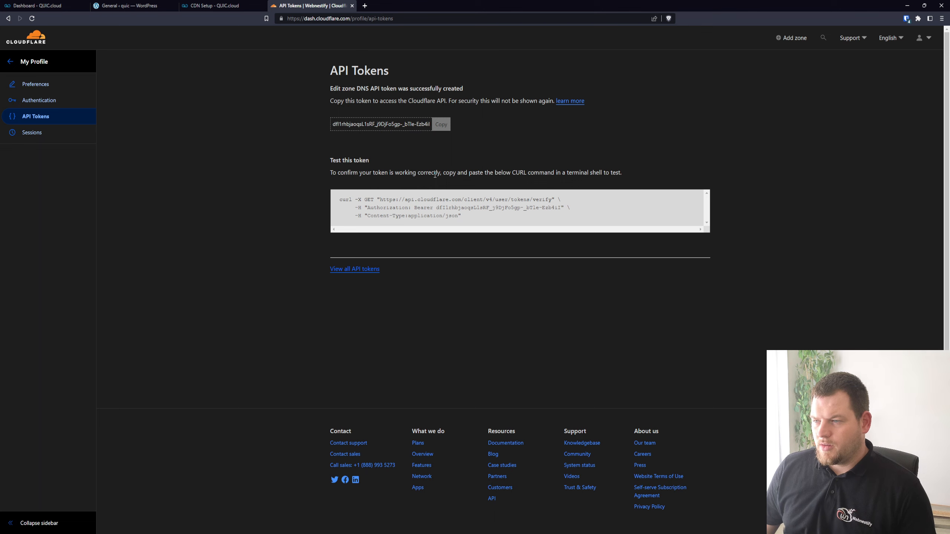
Copy the new API token, paste it into the Cloudflare API Token field in QUIC.cloud and continue with Cloudflare Integration
click(439, 125)
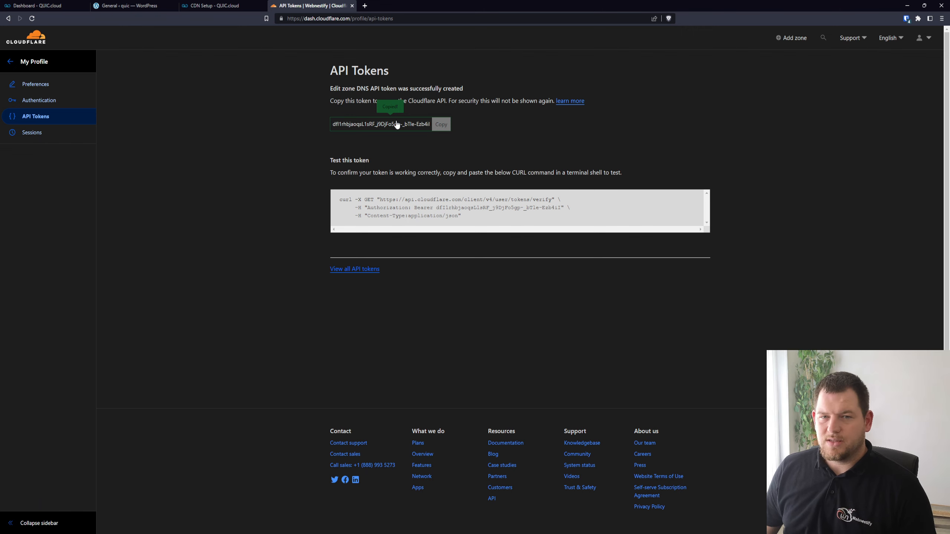
click(219, 4)
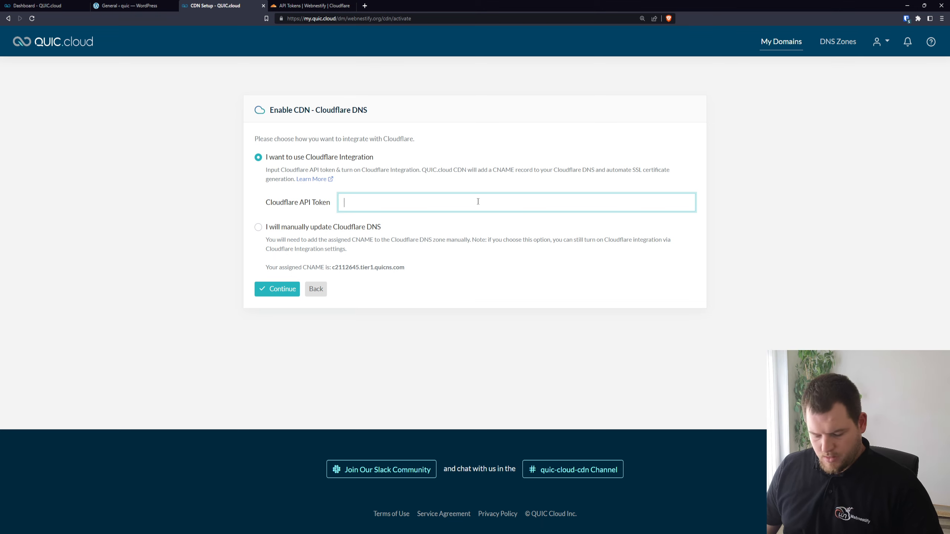
key(ctrl+v)
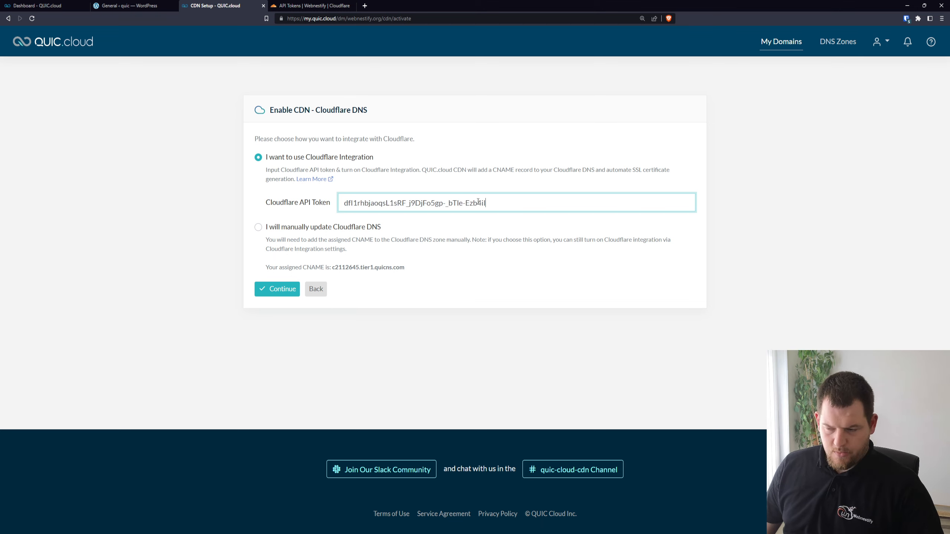
click(283, 288)
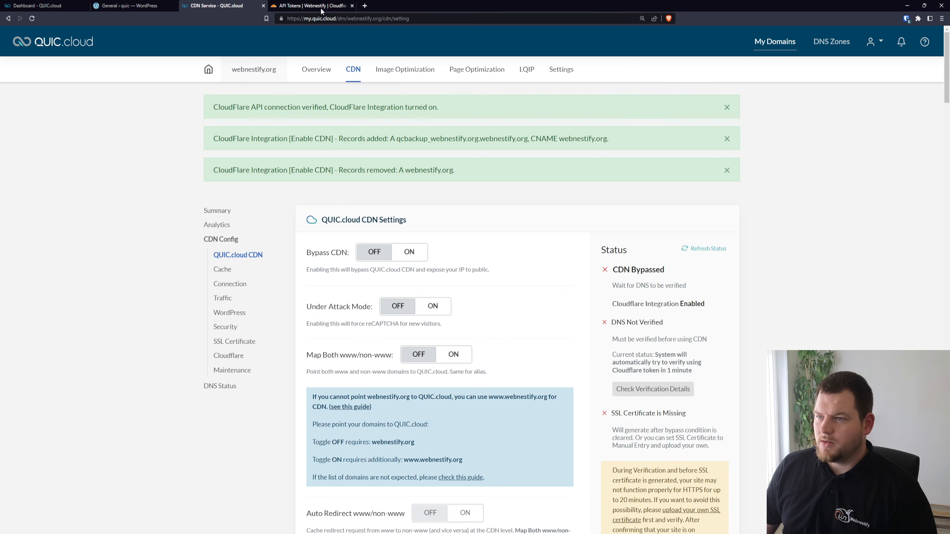
Switch to Cloudflare and examine the reloaded DNS records of webnestify.org, including the qcbackup A record and the root CNAME
click(271, 5)
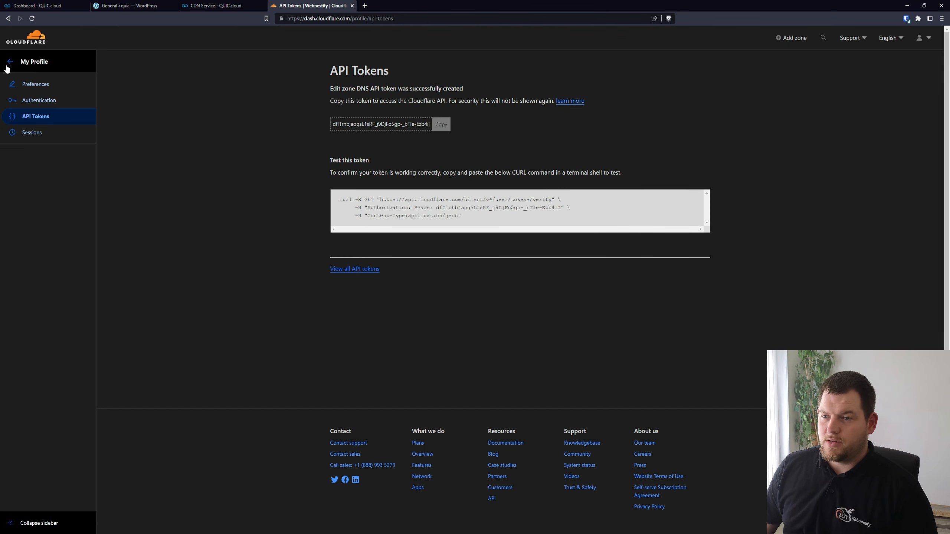
click(8, 19)
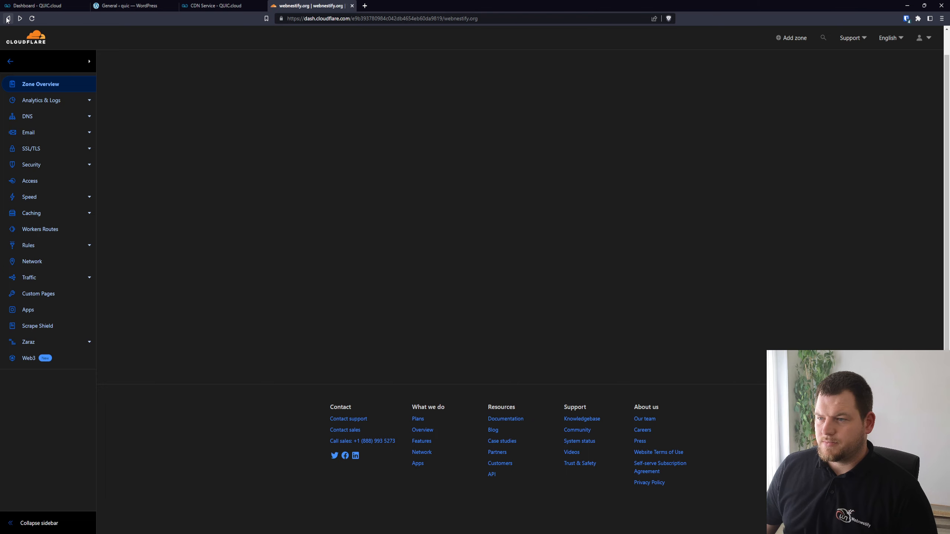
click(27, 116)
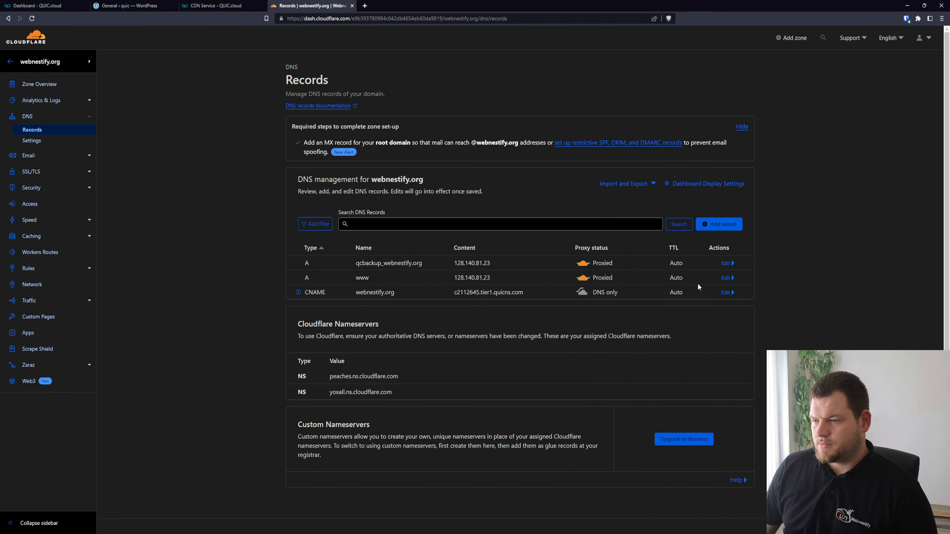
key(F5)
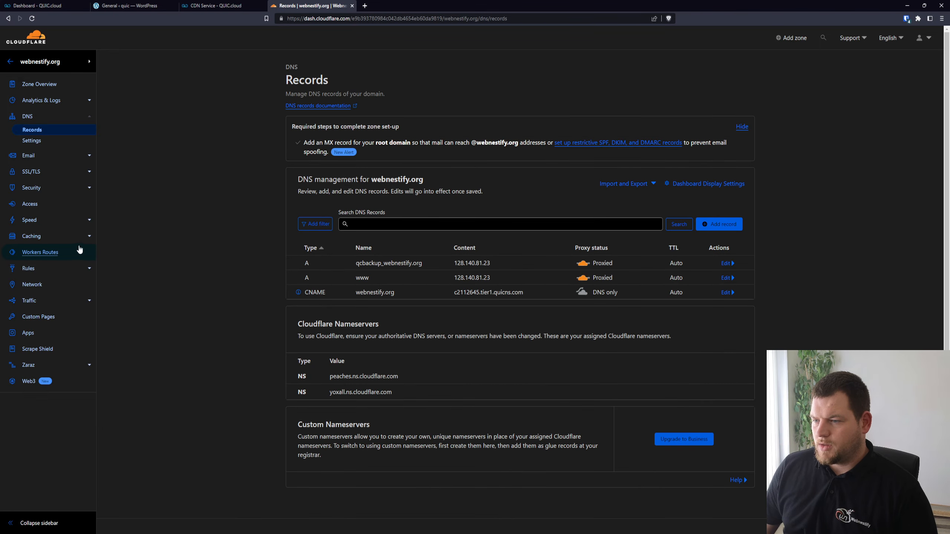
scroll(387, 161, down, 3)
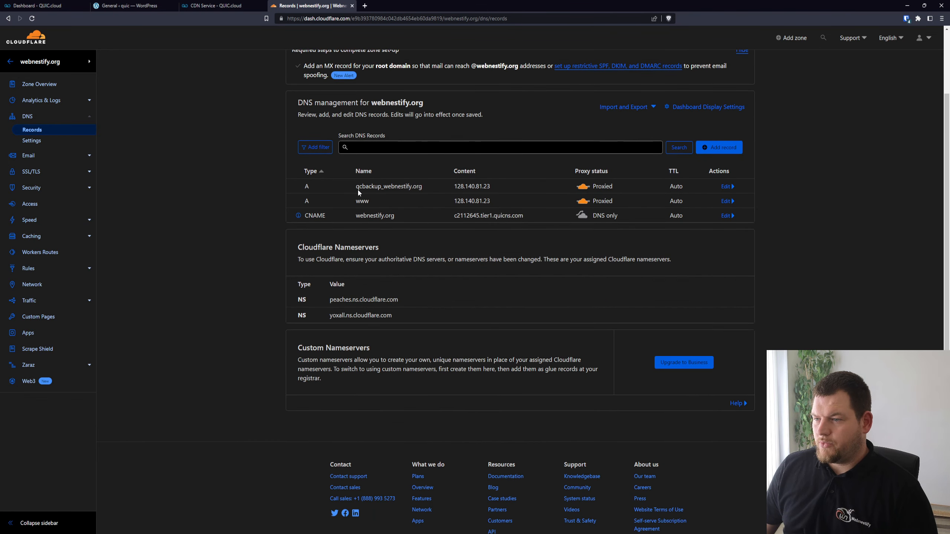
drag(356, 188, 422, 186)
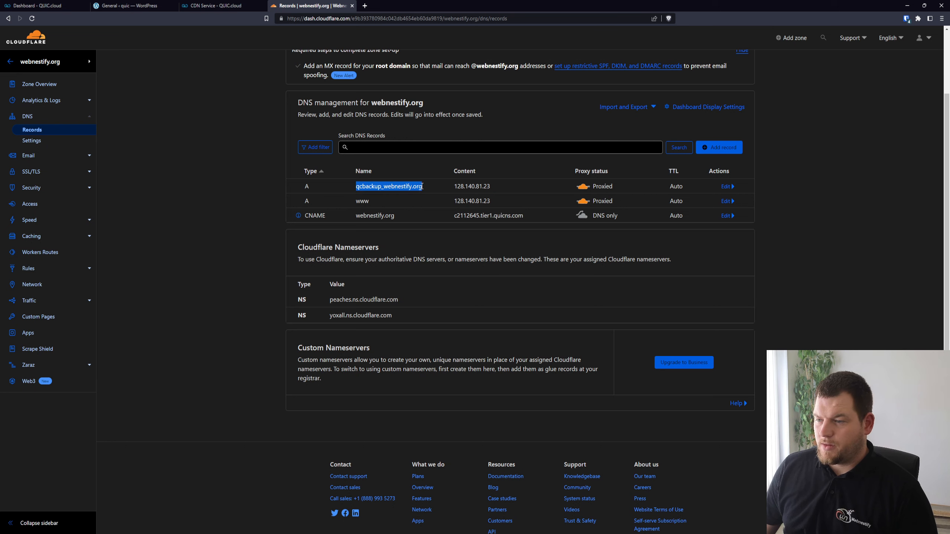
drag(395, 216, 360, 216)
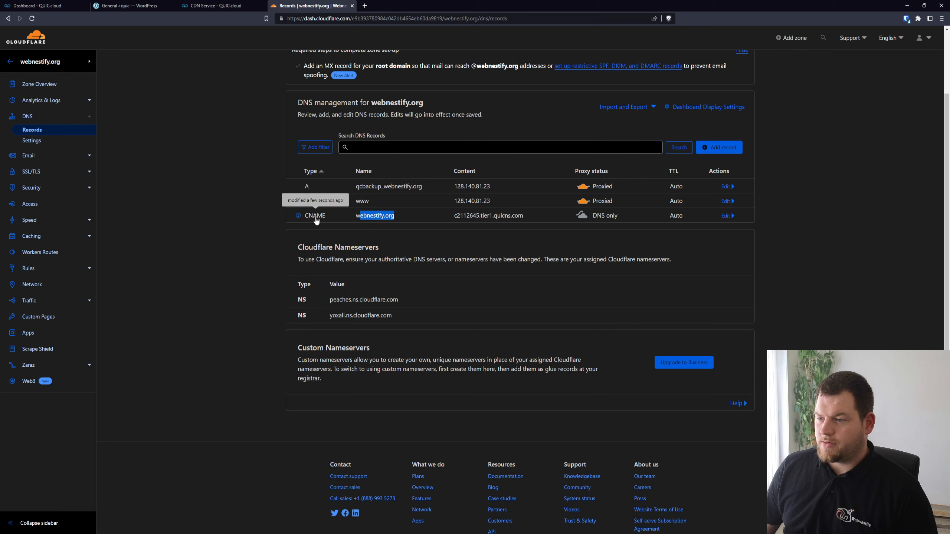
click(493, 217)
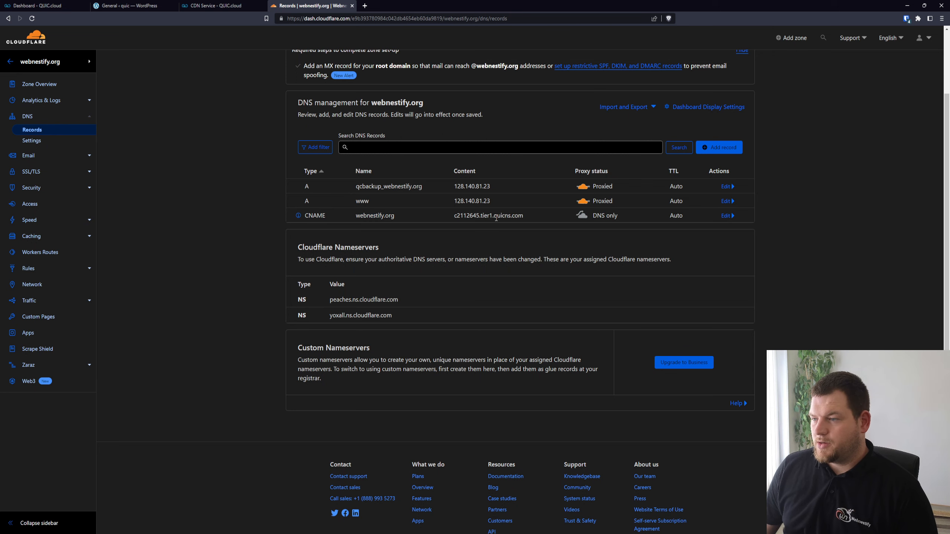
Switch to QUIC.cloud and turn on Map Both www/non-www and Auto Redirect www/non-www in the CDN settings
click(226, 7)
scroll(524, 313, down, 3)
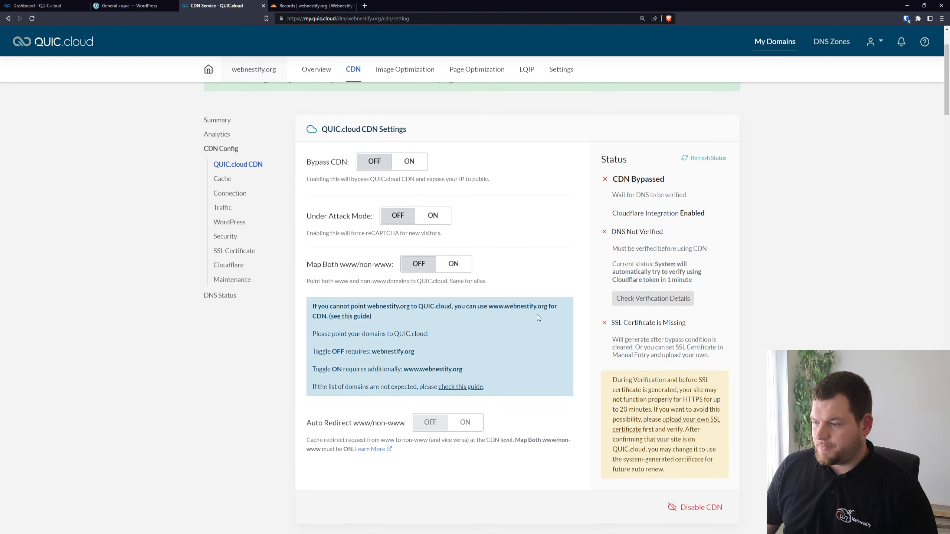
scroll(538, 315, down, 2)
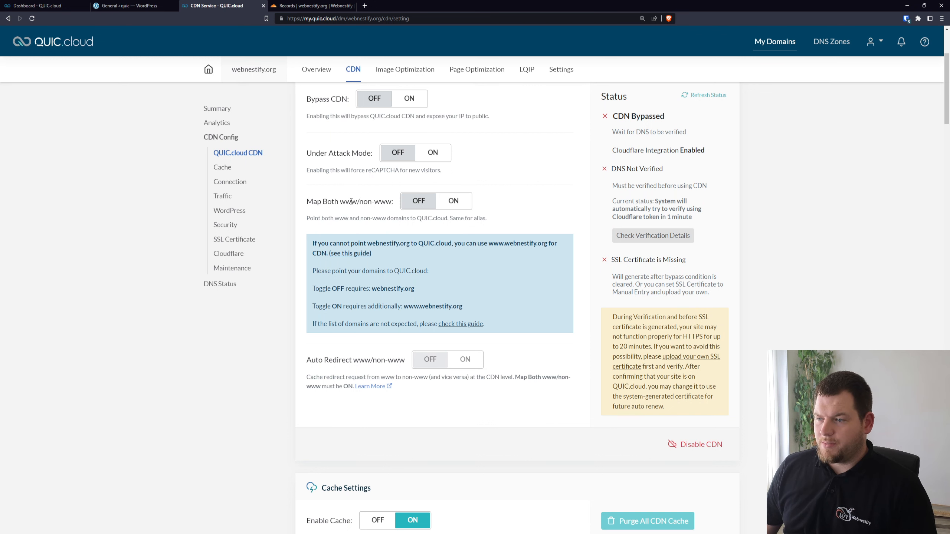
click(455, 203)
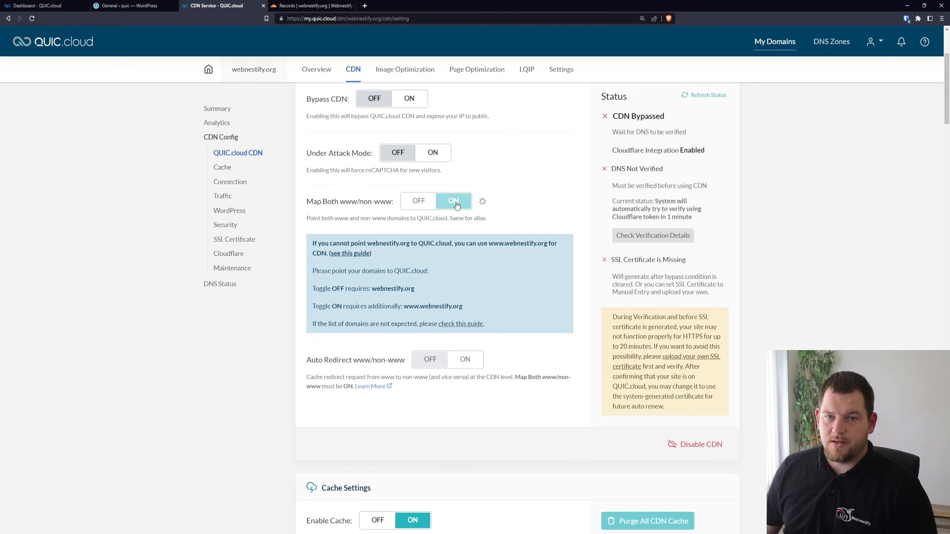
scroll(458, 209, down, 1)
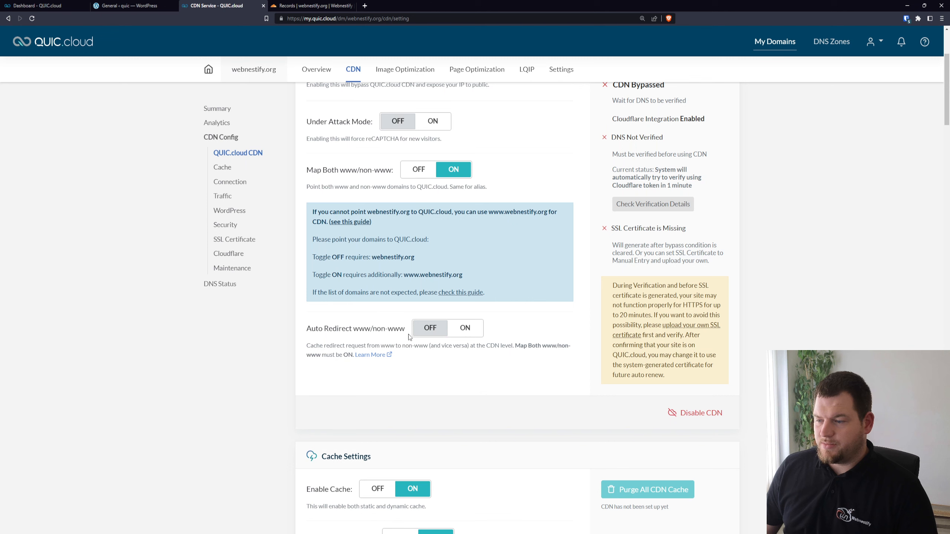
click(465, 327)
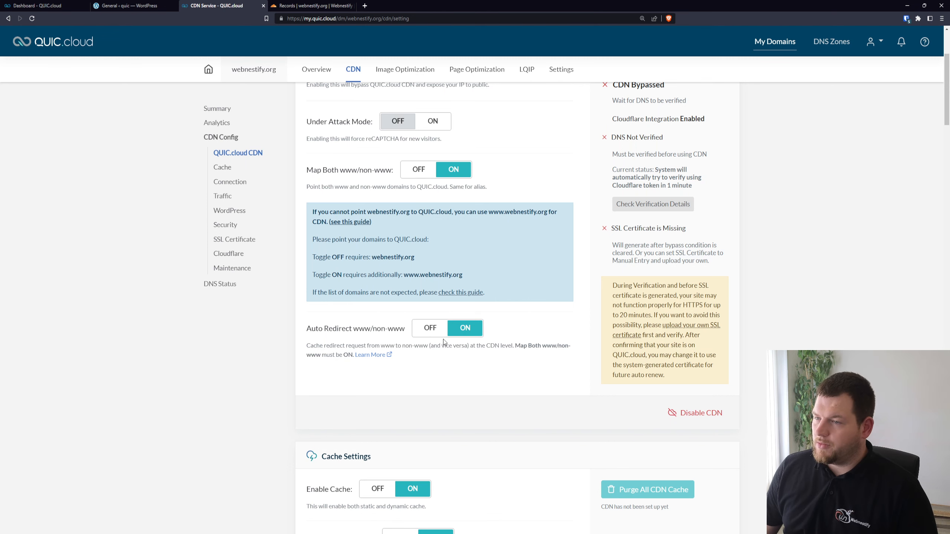
click(316, 6)
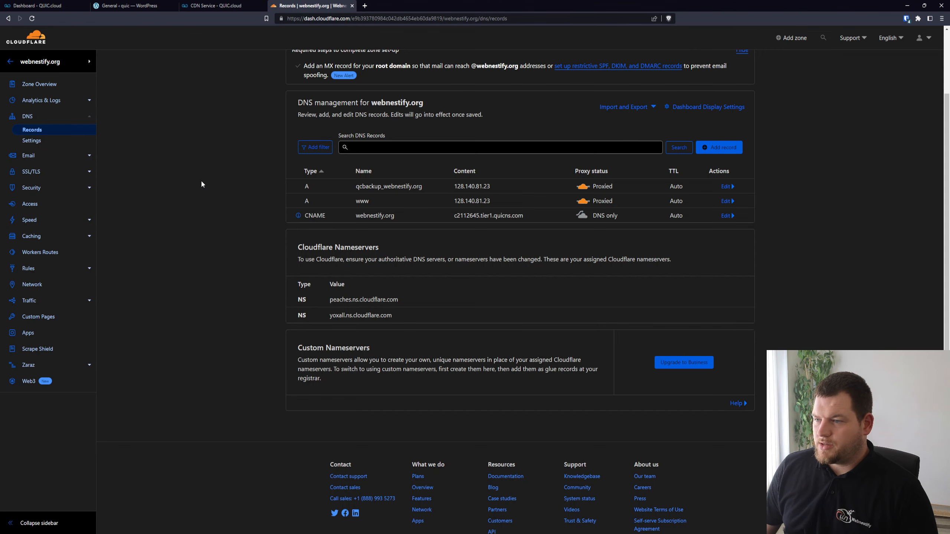
key(F5)
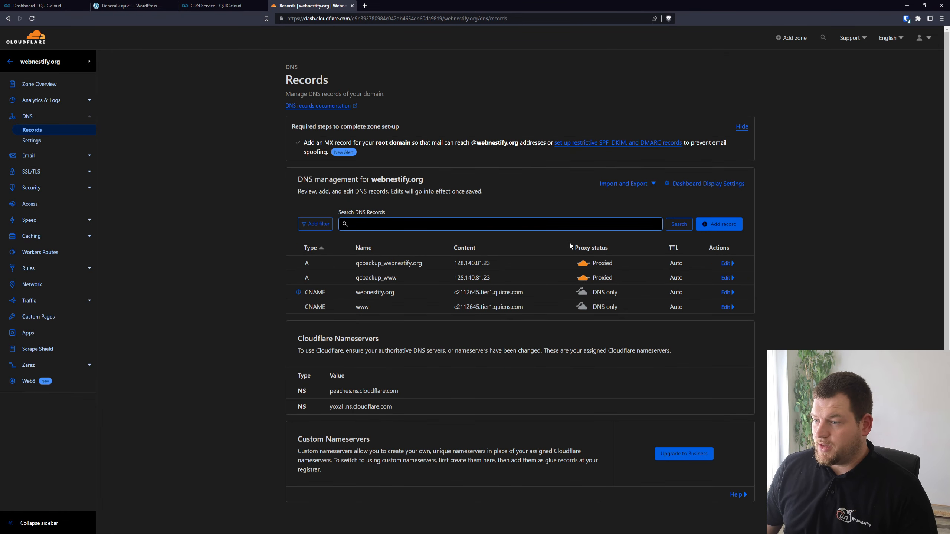
drag(362, 264, 426, 263)
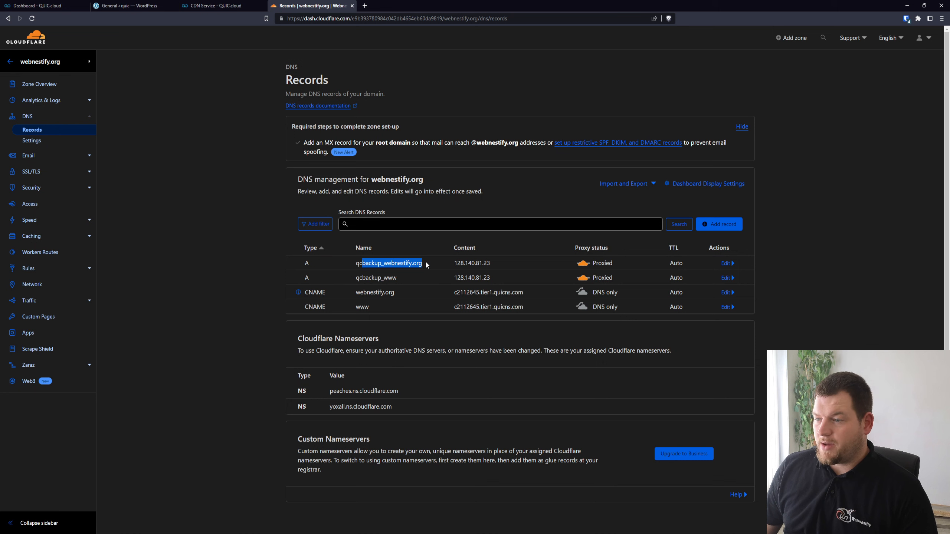
click(426, 263)
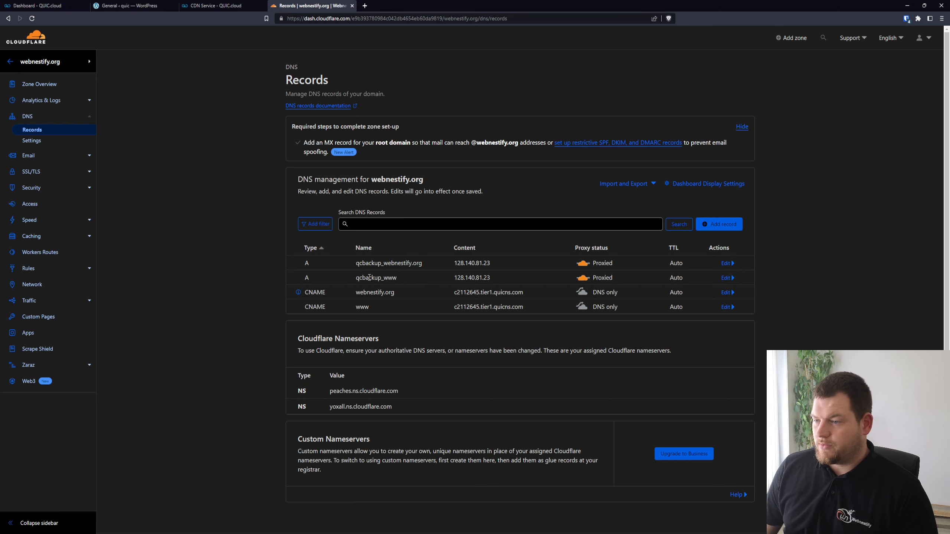
drag(361, 277, 396, 278)
click(405, 278)
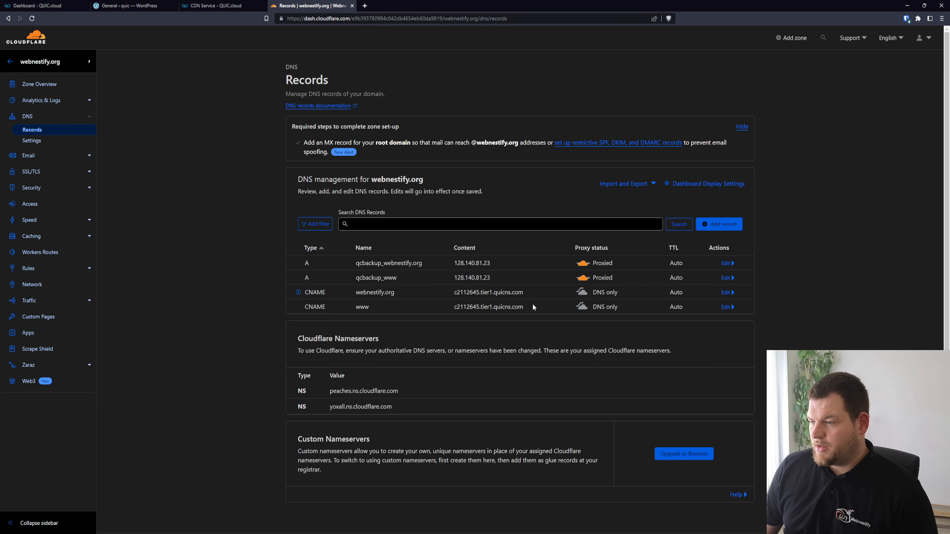
drag(523, 308, 350, 296)
click(409, 294)
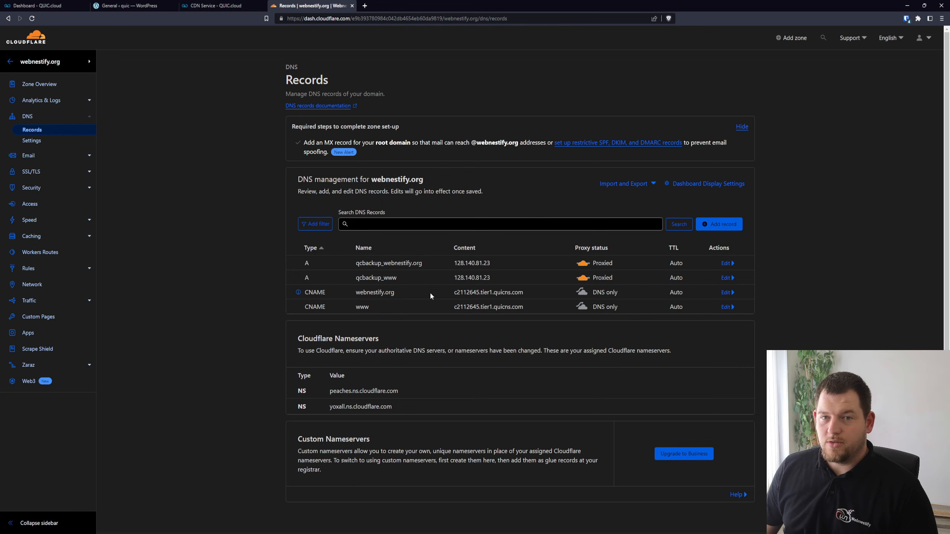
Switch back to QUIC.cloud, enable the QUIC backend and set the traffic filters' block action to reCAPTCHA
click(216, 6)
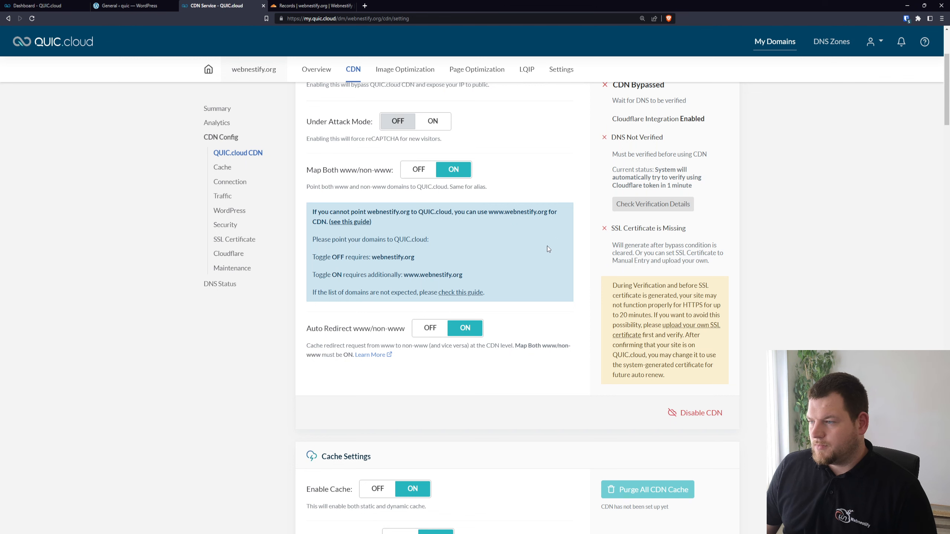
scroll(538, 264, down, 6)
scroll(538, 264, down, 4)
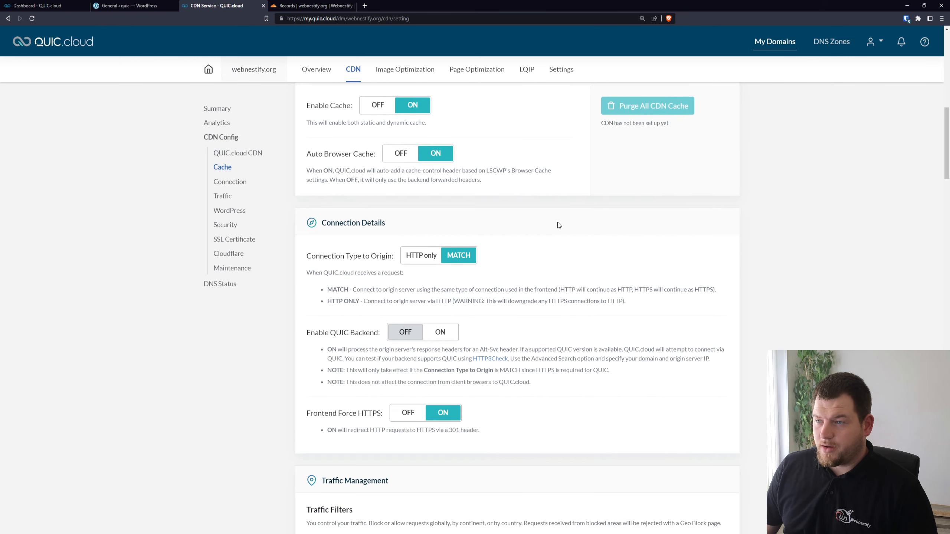
scroll(590, 256, down, 2)
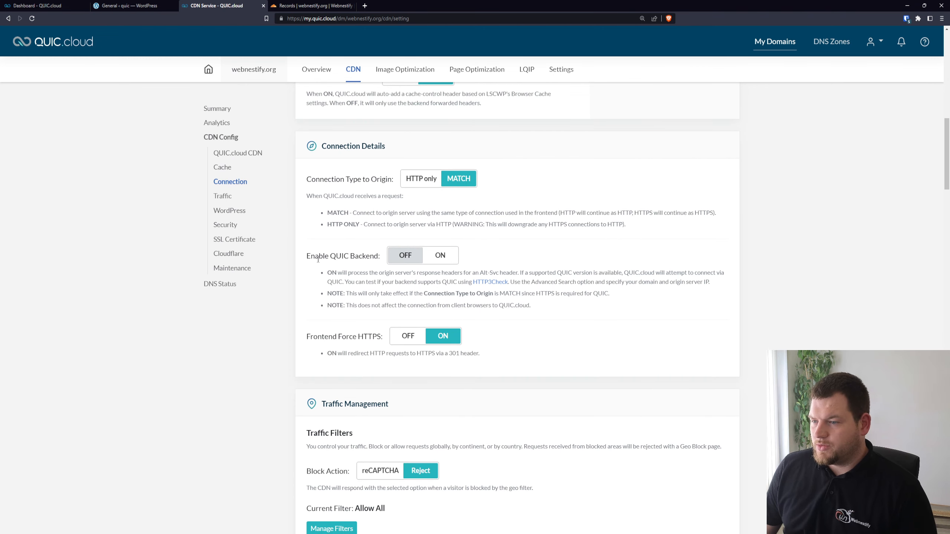
click(449, 261)
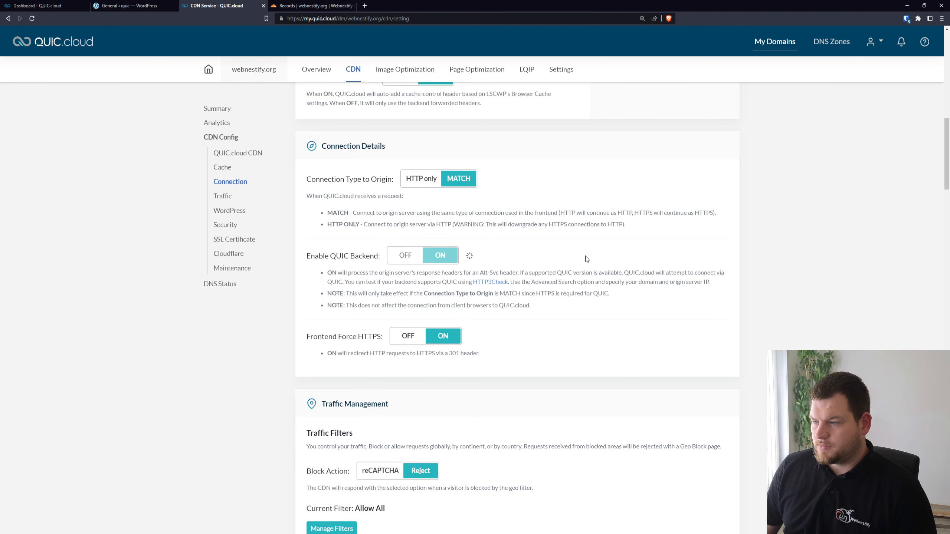
scroll(680, 306, down, 5)
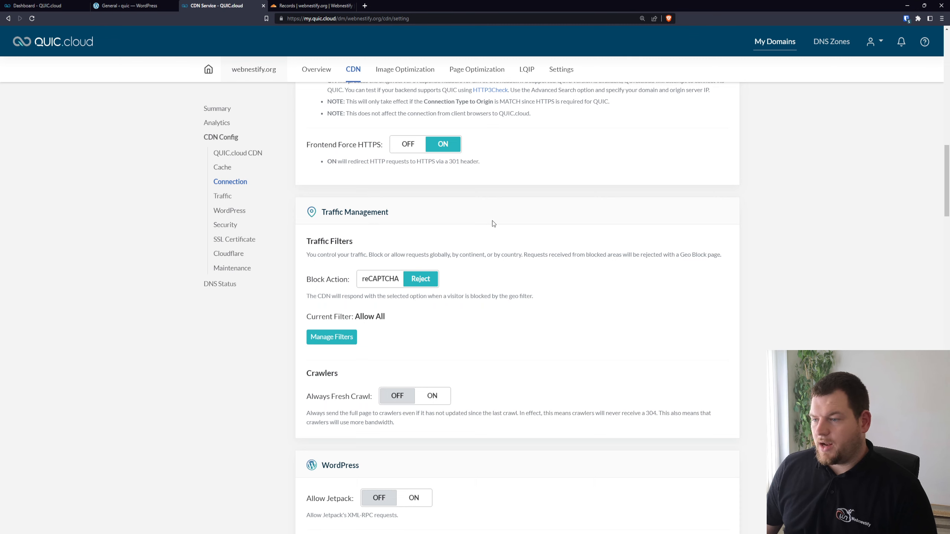
click(385, 283)
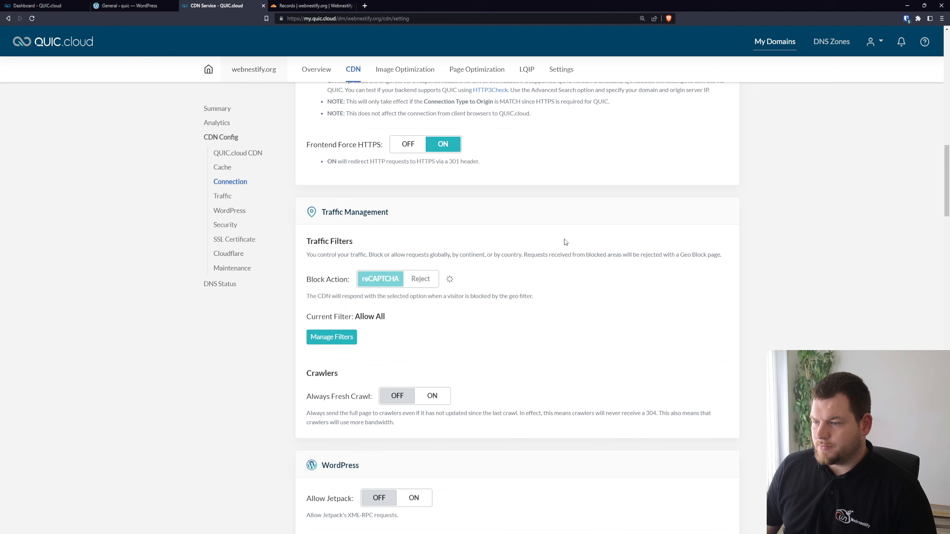
Open the traffic filters and block all global traffic while allowing Europe and North America
scroll(563, 241, down, 1)
click(330, 303)
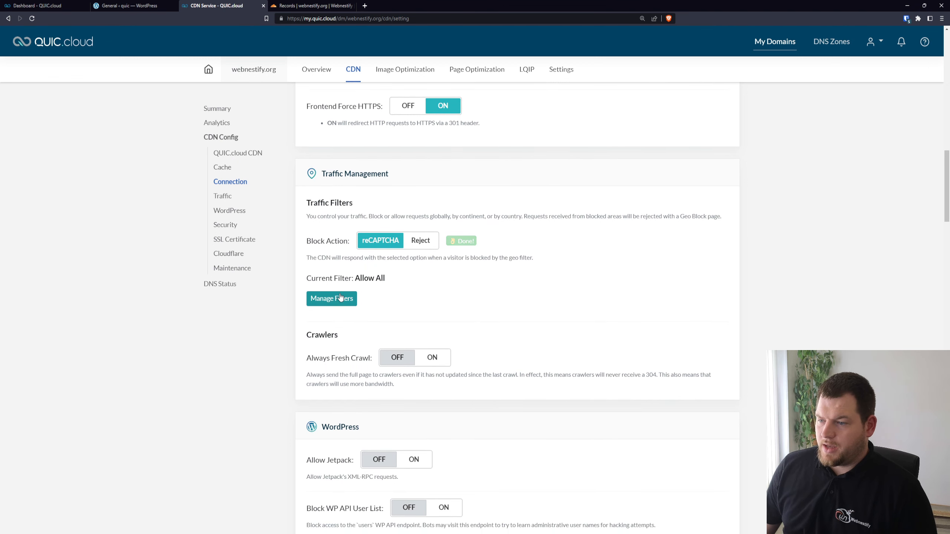
scroll(560, 244, down, 4)
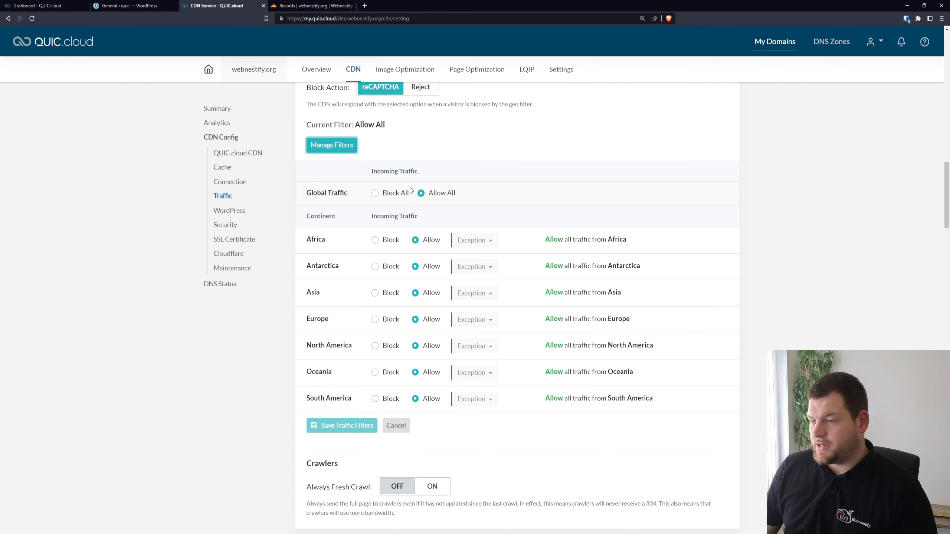
click(387, 197)
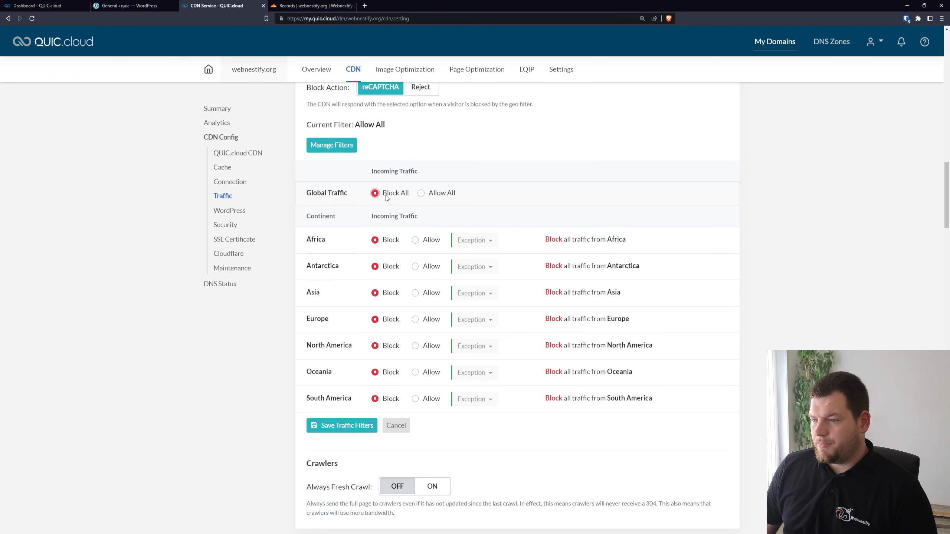
click(427, 322)
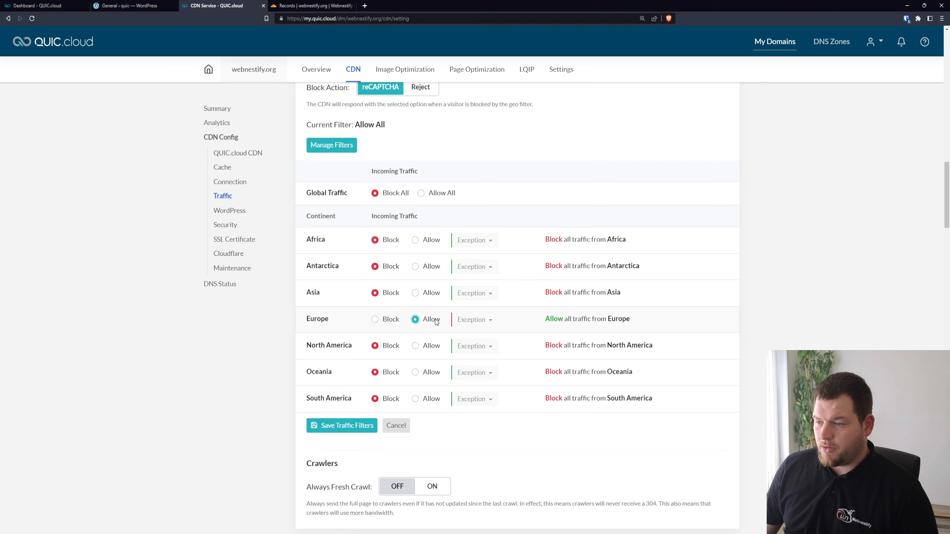
click(432, 353)
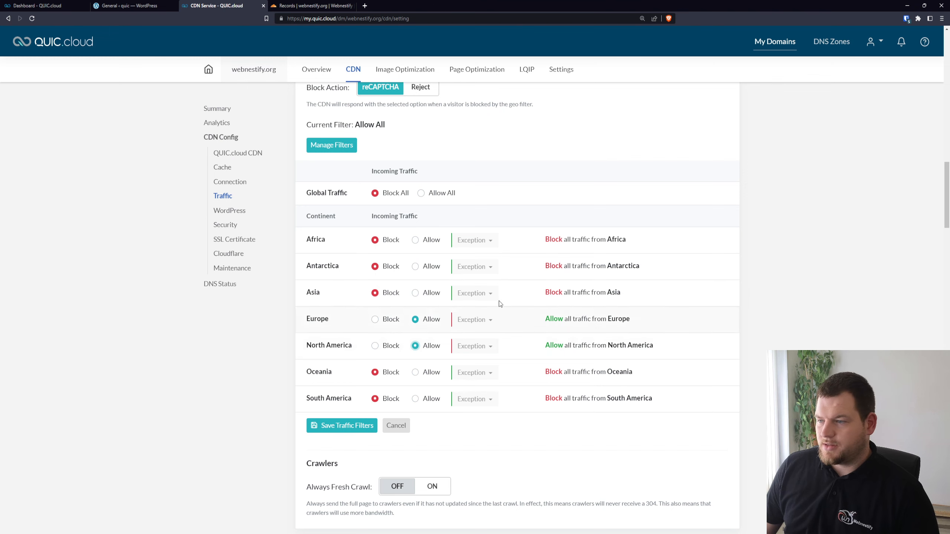
Look through the countries available as allowed exceptions for Africa, without selecting any
click(482, 243)
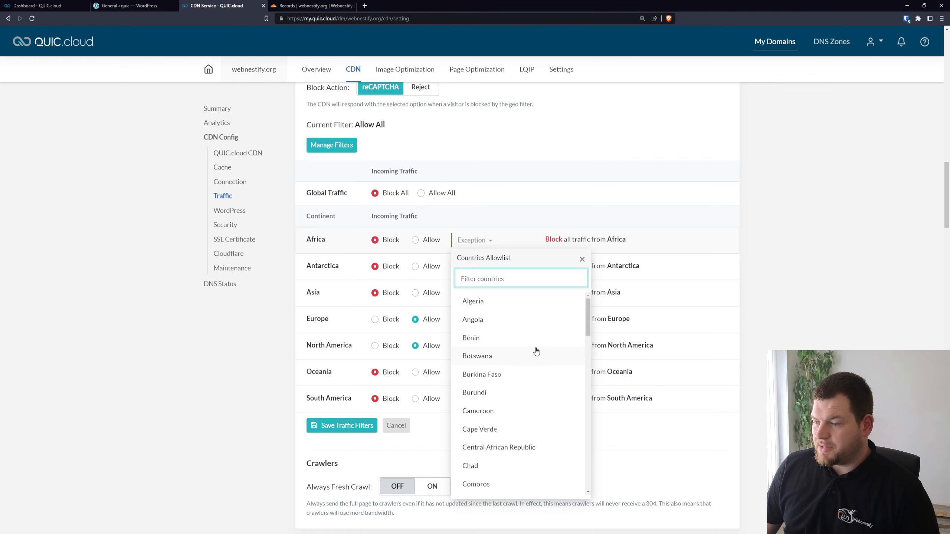
scroll(533, 378, down, 3)
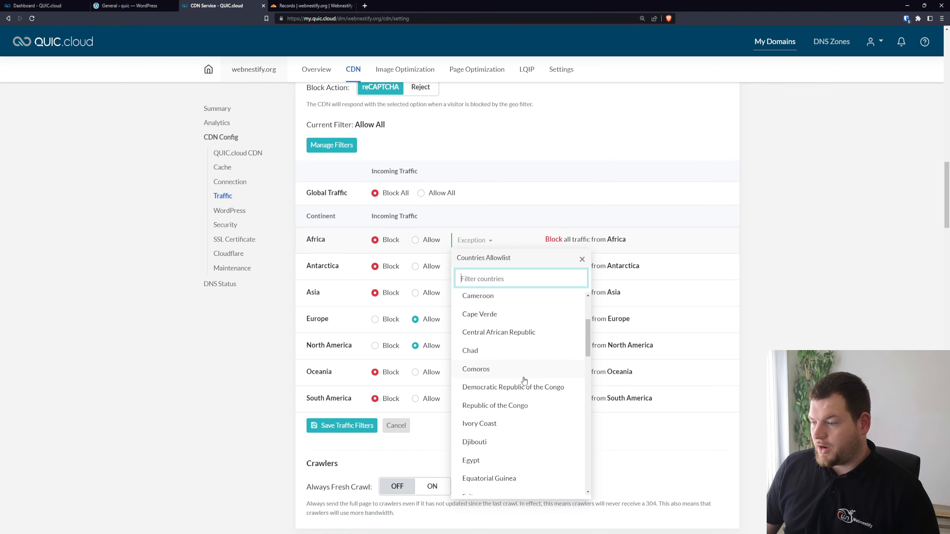
click(816, 277)
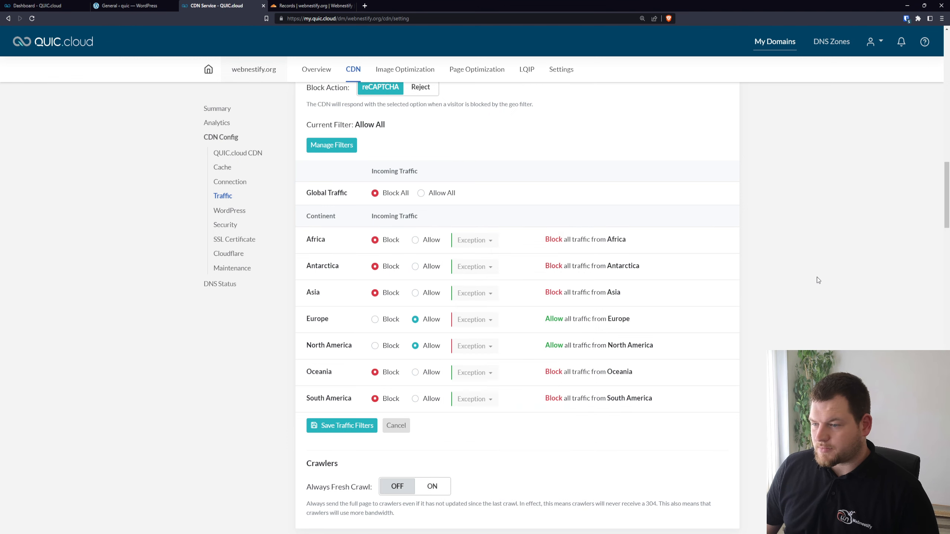
Add Australia and New Zealand as allowed country exceptions for blocked Oceania
scroll(426, 369, down, 2)
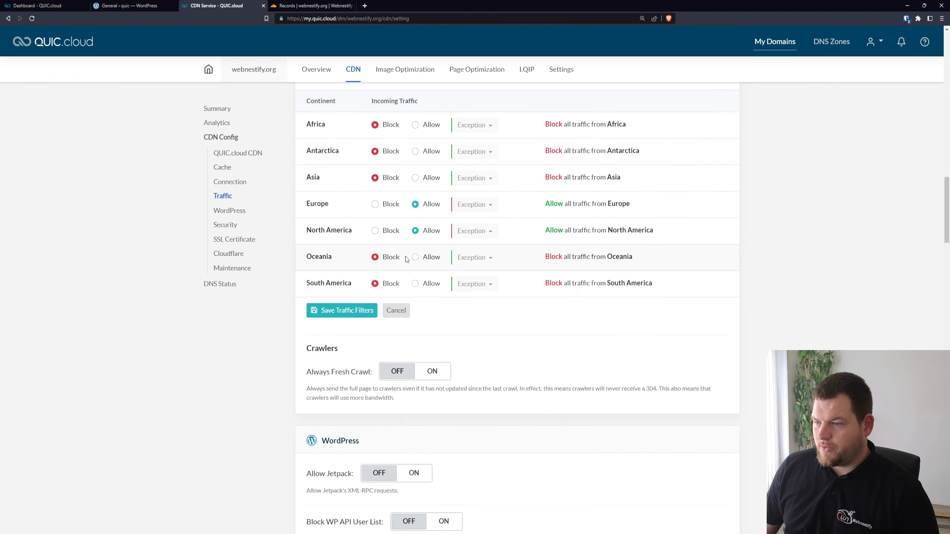
click(489, 257)
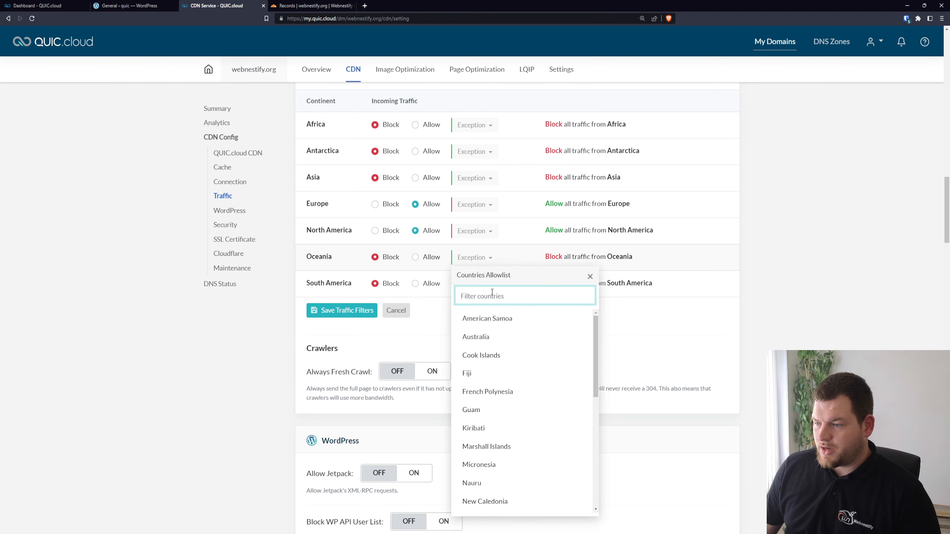
click(487, 337)
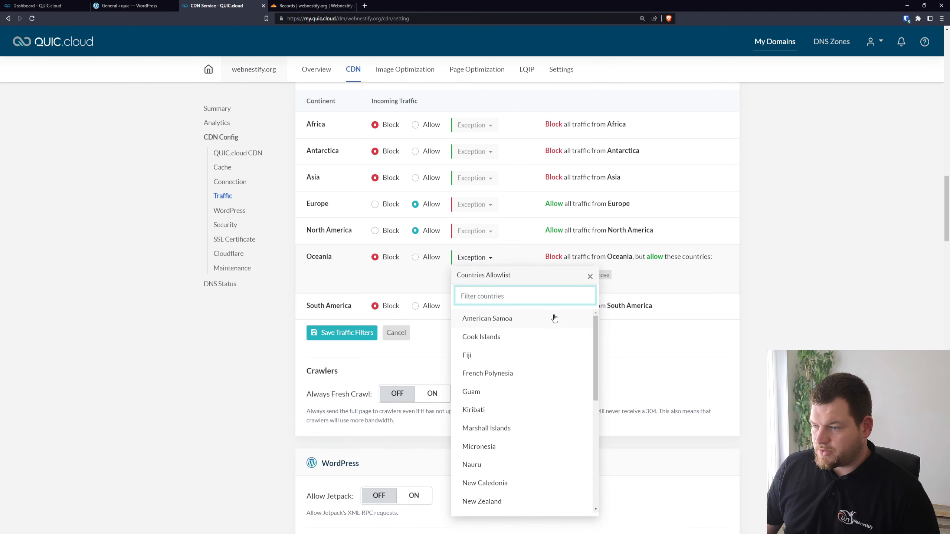
scroll(542, 390, down, 1)
scroll(542, 390, down, 2)
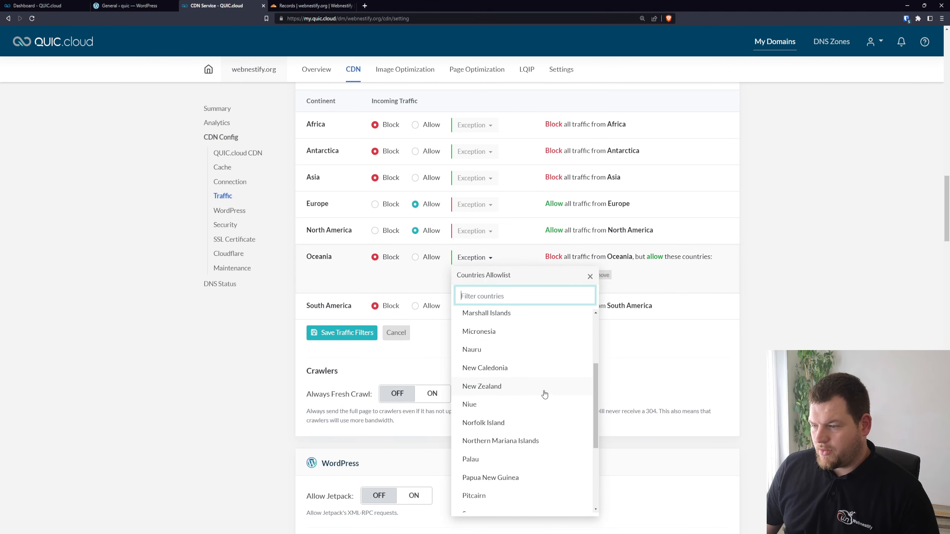
click(542, 391)
click(763, 378)
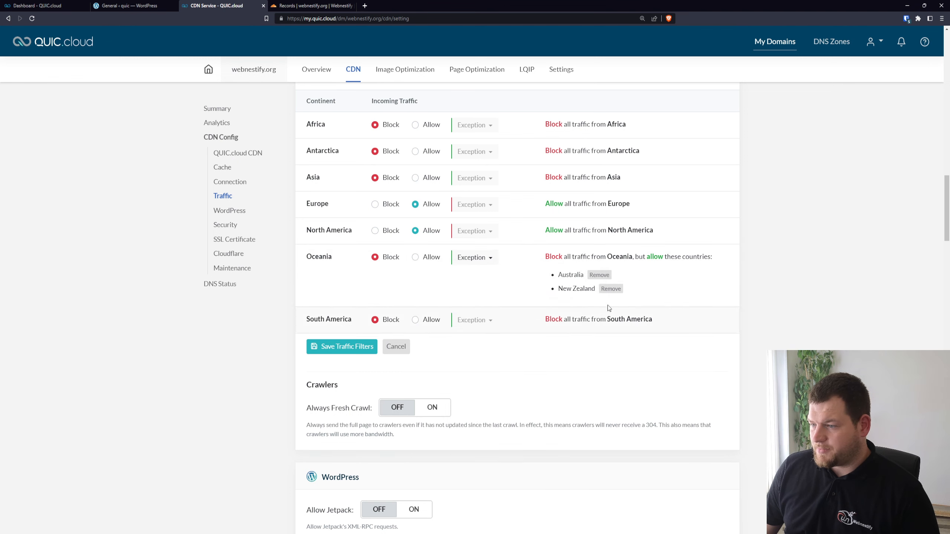
Reset global traffic to Allow All, look at Antarctica's country blocklist and cancel editing the traffic filters
scroll(537, 287, up, 5)
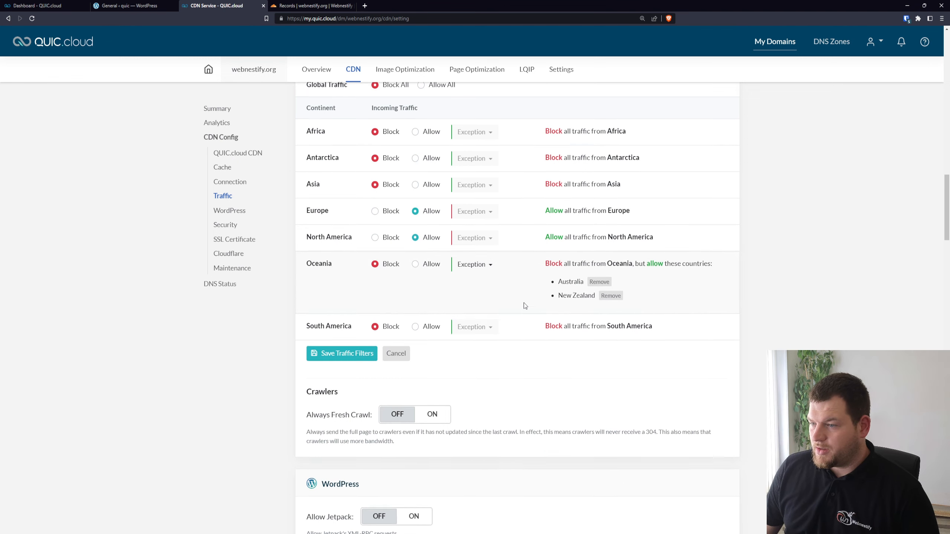
scroll(494, 276, down, 3)
click(444, 194)
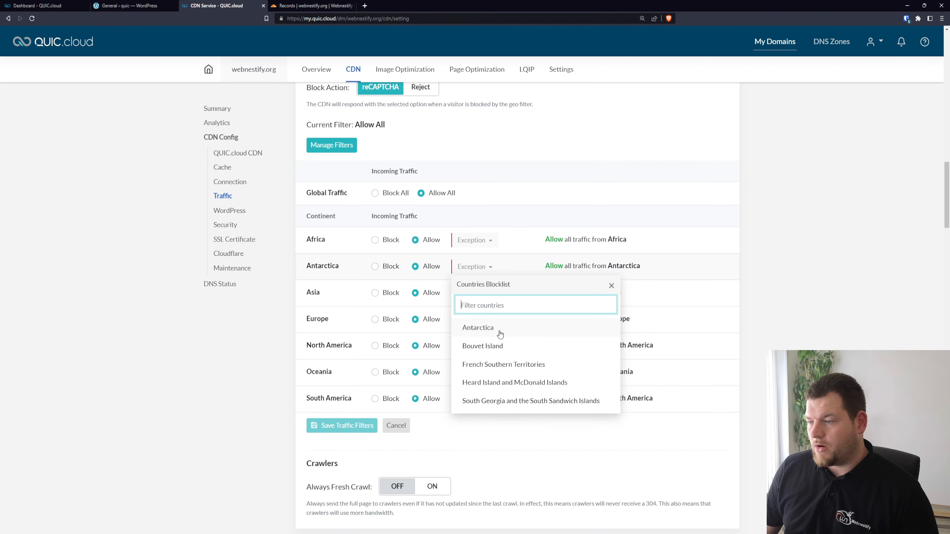
click(470, 129)
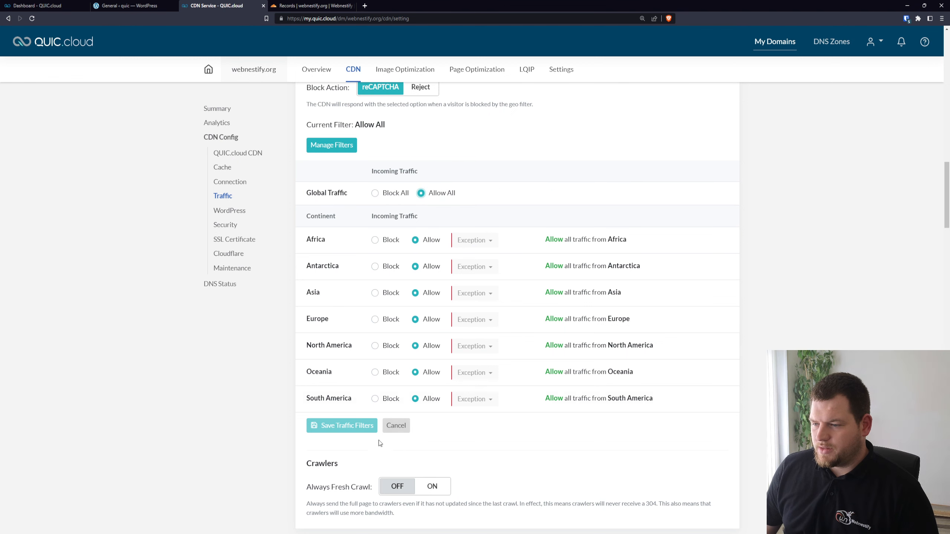
click(396, 427)
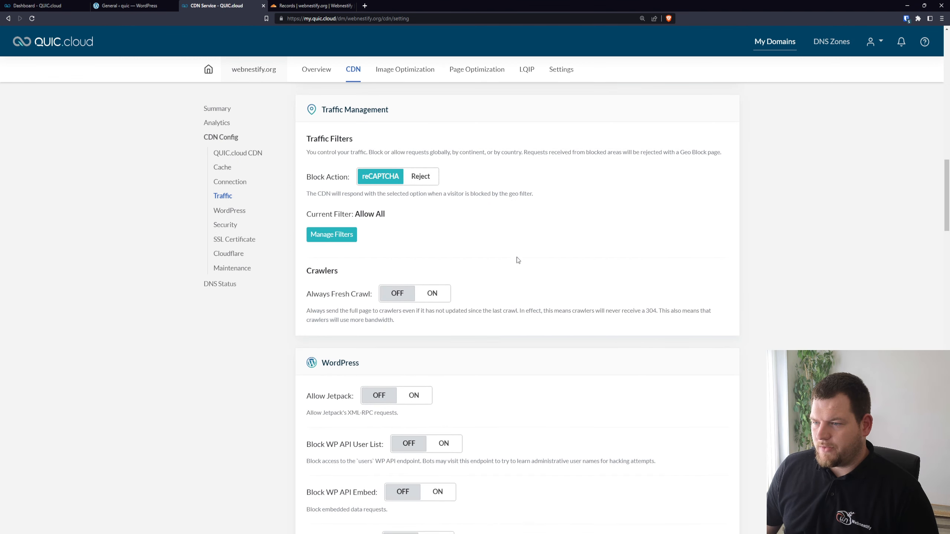
scroll(489, 239, down, 4)
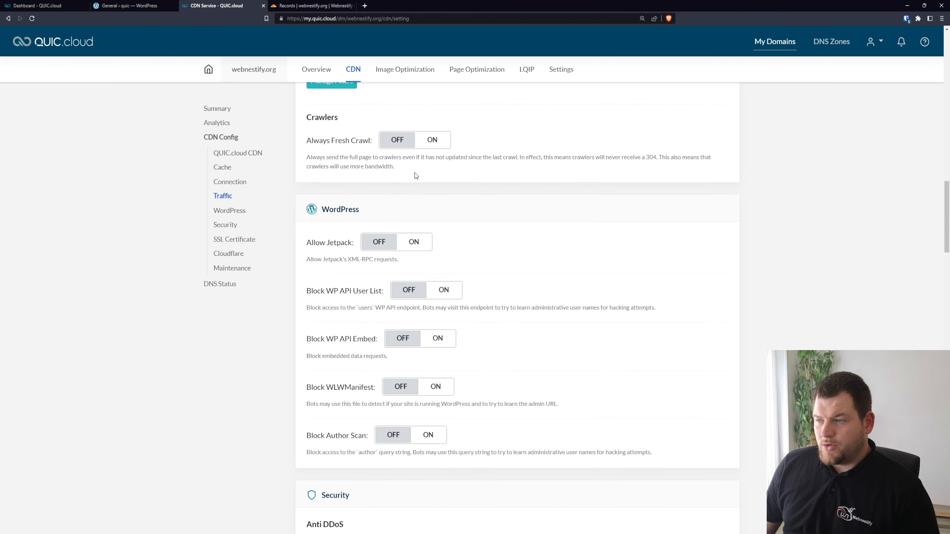
Turn on Block WP API User List, Block WP API Embed, Block WLWManifest and Block Author Scan in the WordPress settings
scroll(417, 176, down, 2)
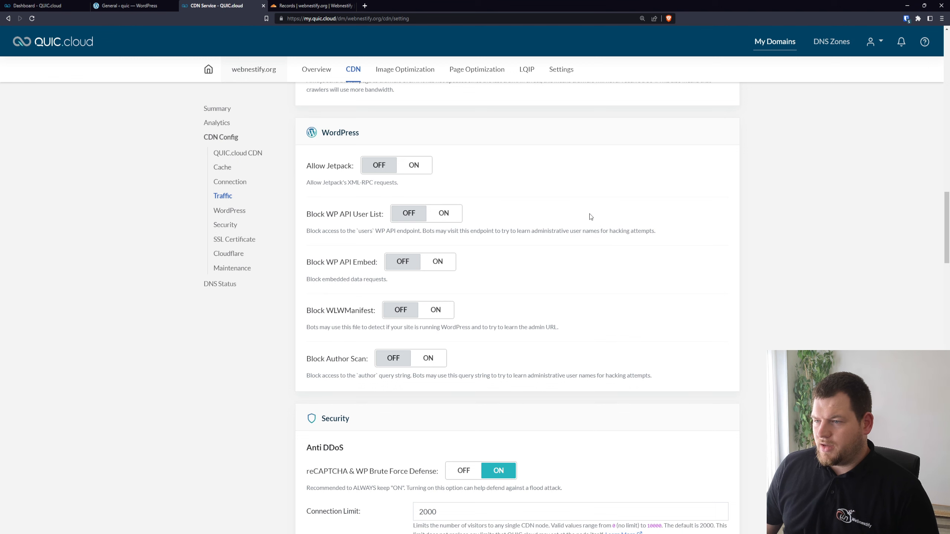
scroll(303, 166, down, 1)
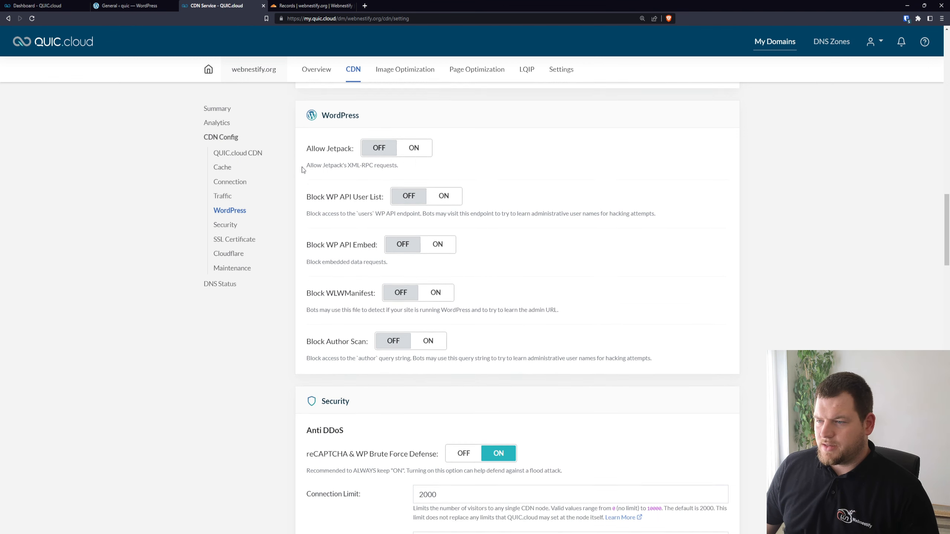
click(443, 174)
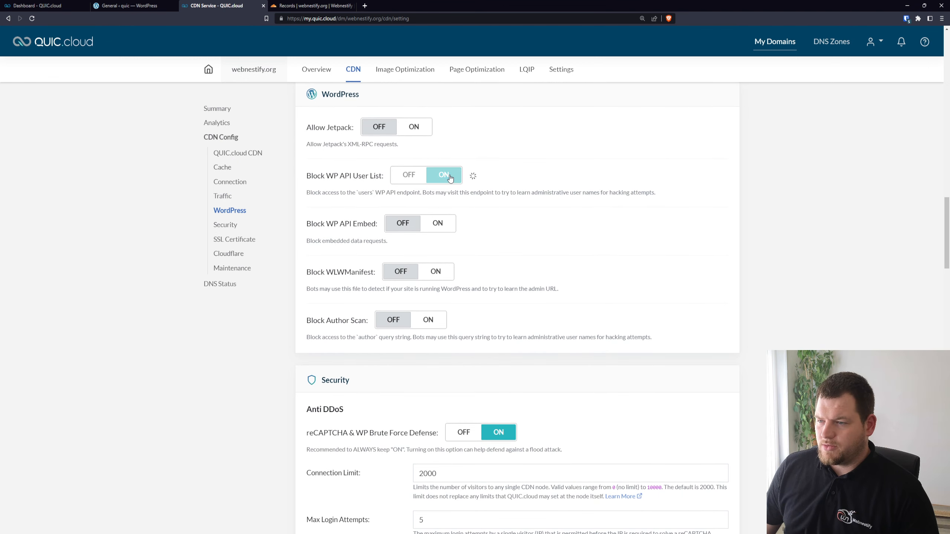
click(440, 225)
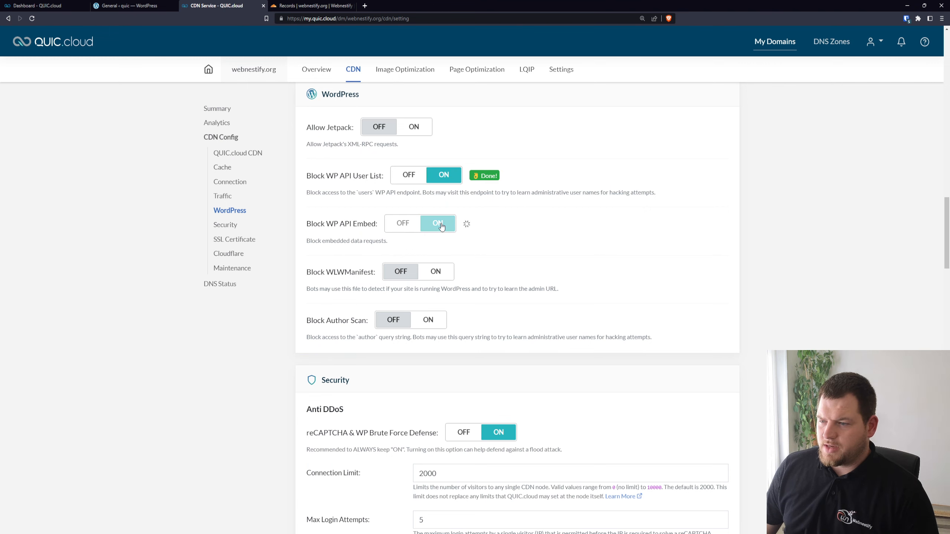
click(441, 273)
click(428, 320)
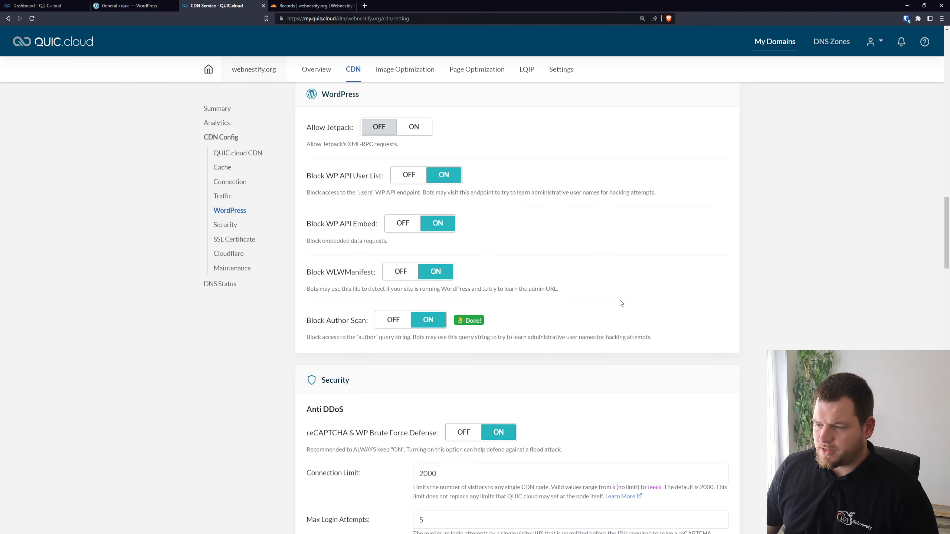
Look through the Security settings, from the anti-DDoS and XML-RPC options to the IP and user agent access control lists
scroll(634, 296, down, 6)
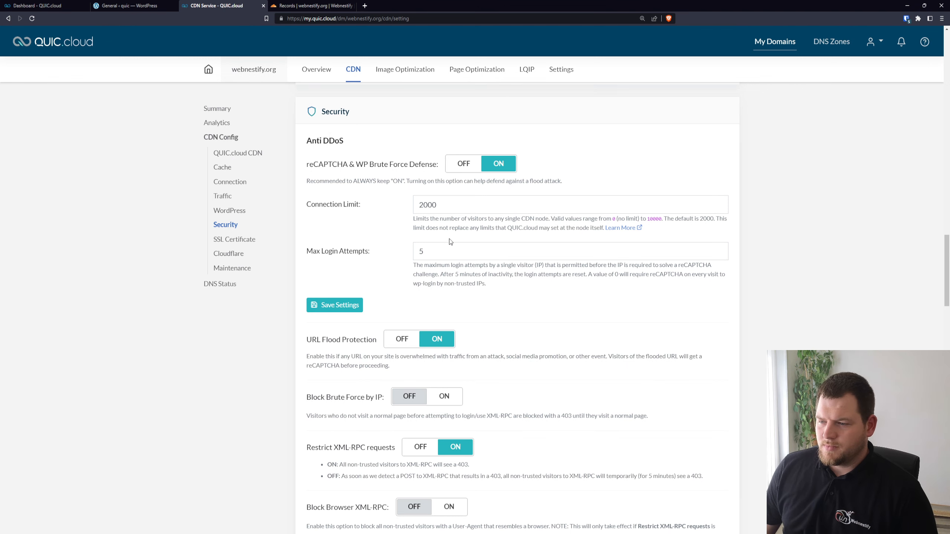
scroll(450, 241, down, 3)
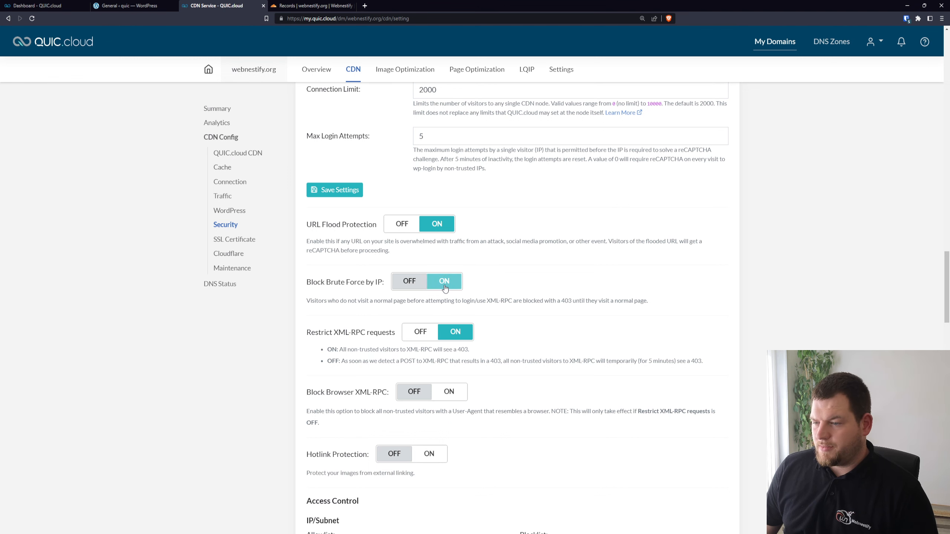
scroll(509, 302, down, 3)
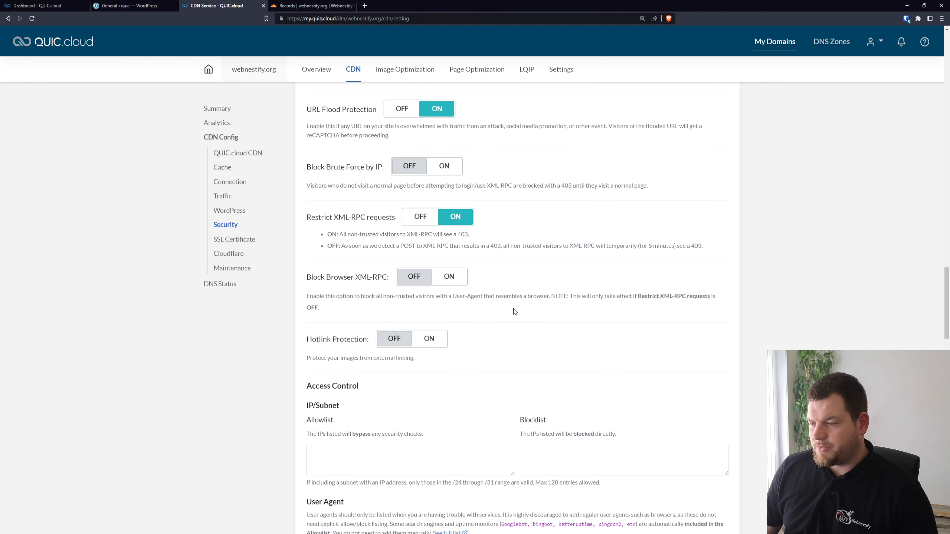
scroll(513, 309, down, 4)
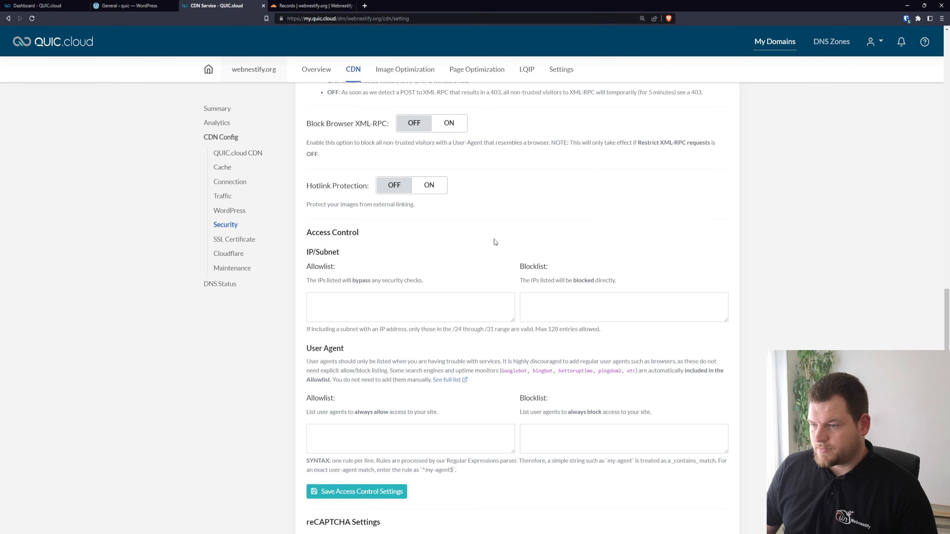
scroll(484, 203, down, 1)
scroll(484, 204, down, 2)
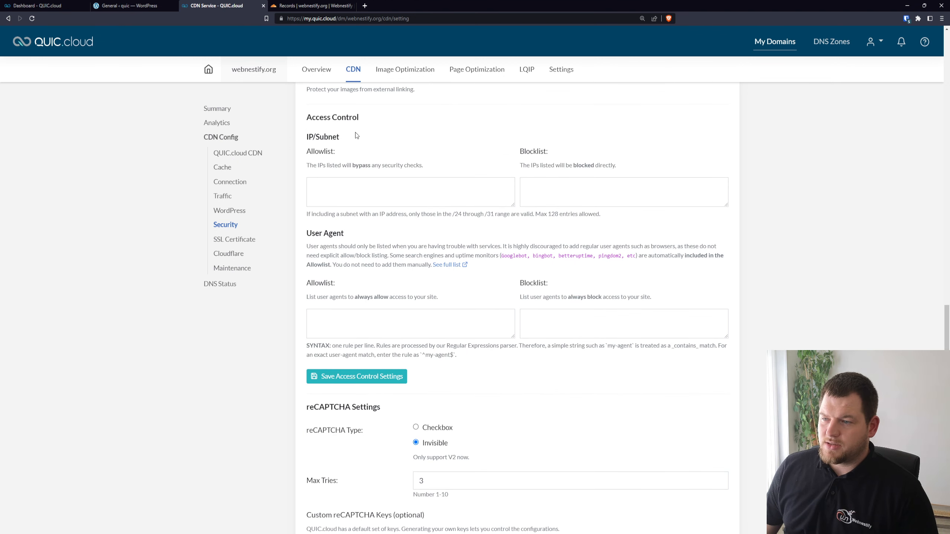
click(383, 191)
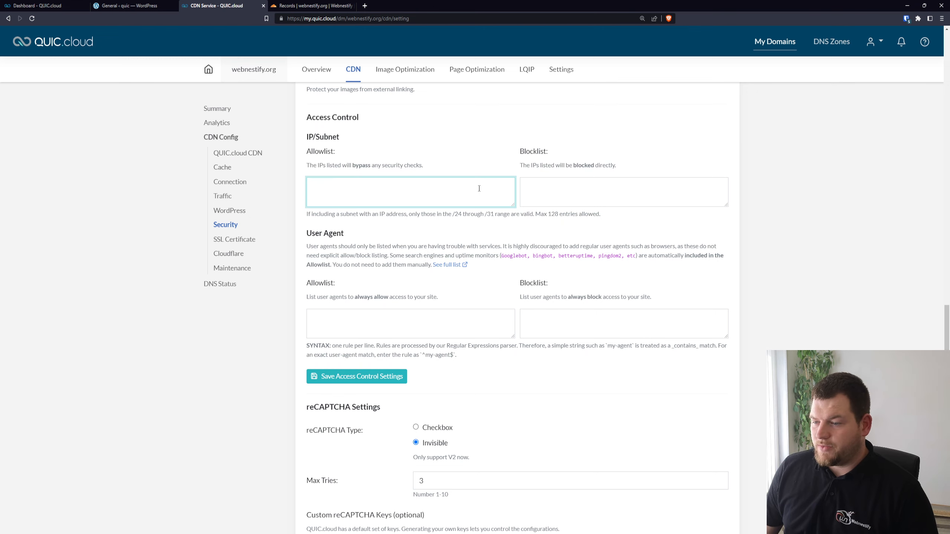
Look over the reCAPTCHA and SSL certificate settings and check the CDN's bypass and certificate status
scroll(554, 211, down, 6)
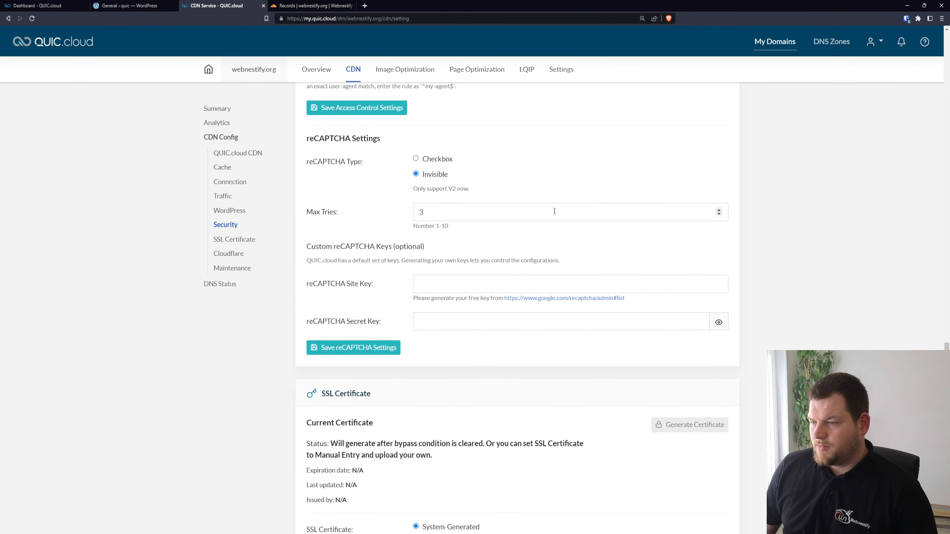
click(448, 282)
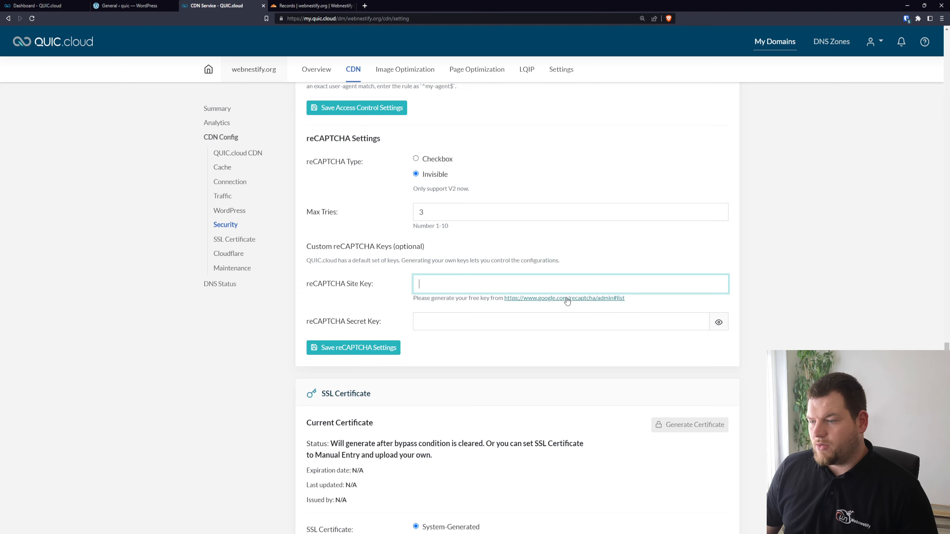
scroll(567, 301, down, 4)
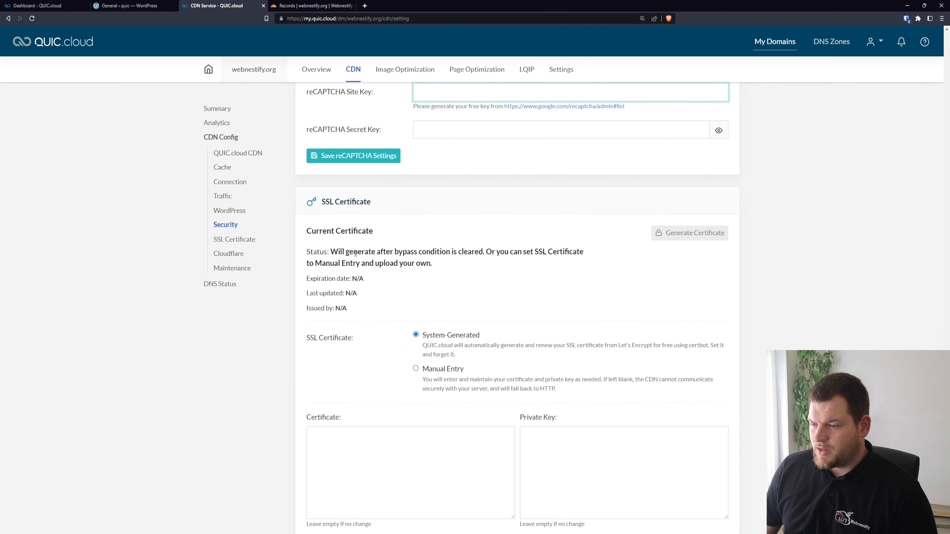
scroll(355, 254, down, 4)
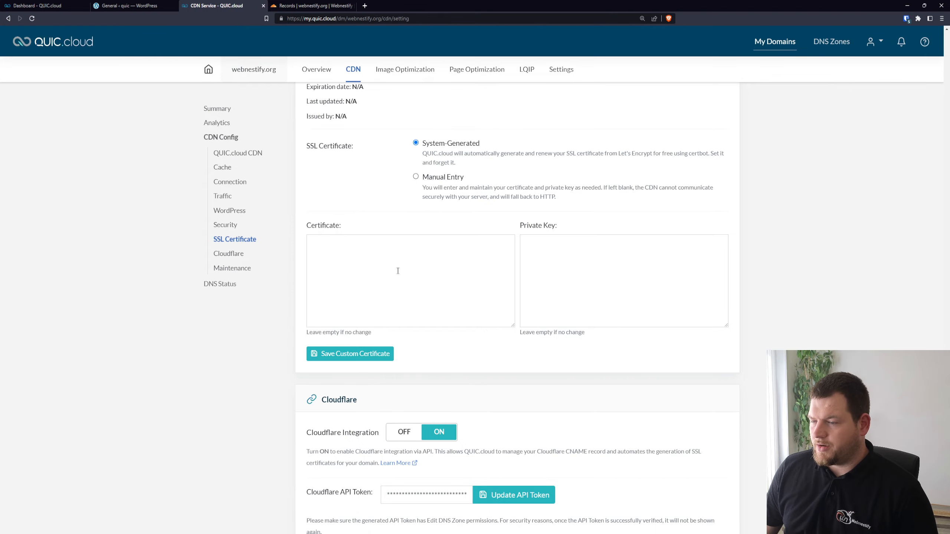
scroll(403, 303, up, 15)
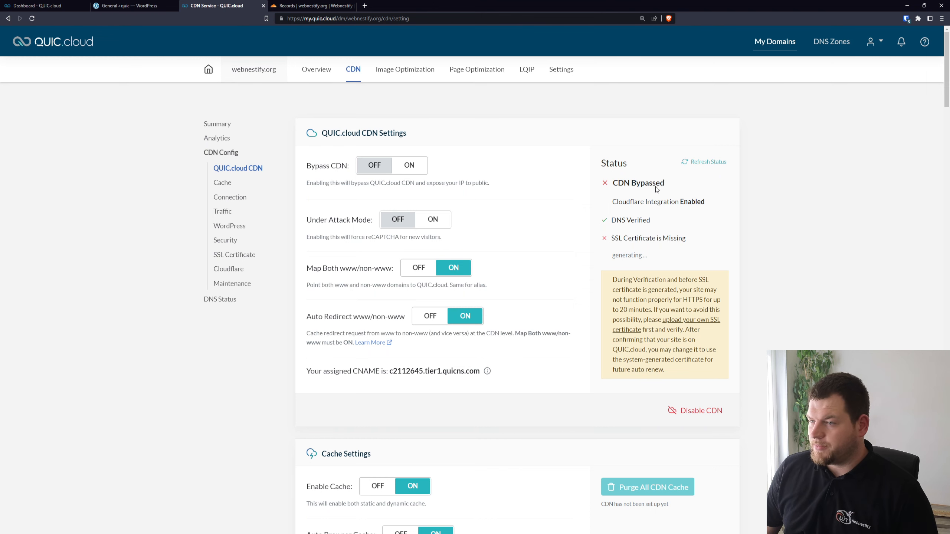
click(409, 166)
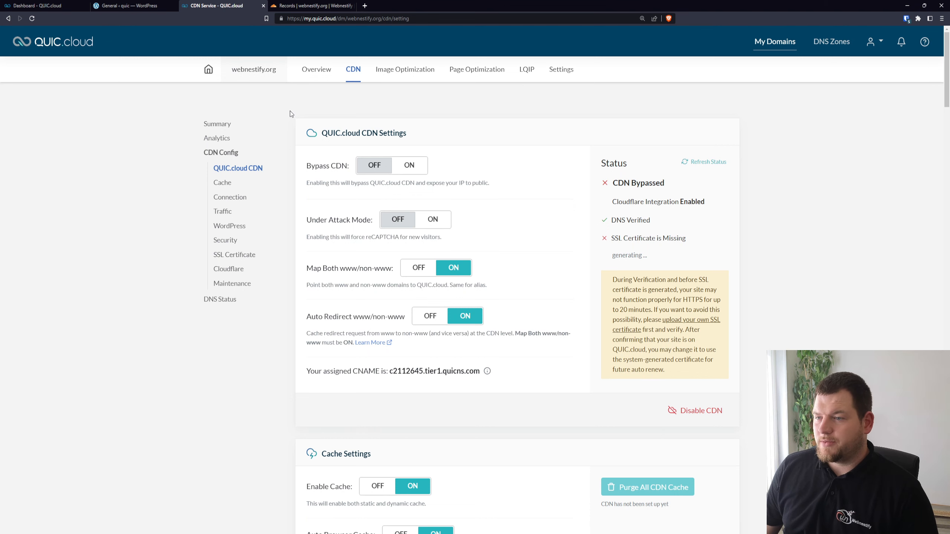
Open the CDN summary and examine its status, monthly credit usage, plans with regional costs, free tier and pay-as-you-go options
click(216, 125)
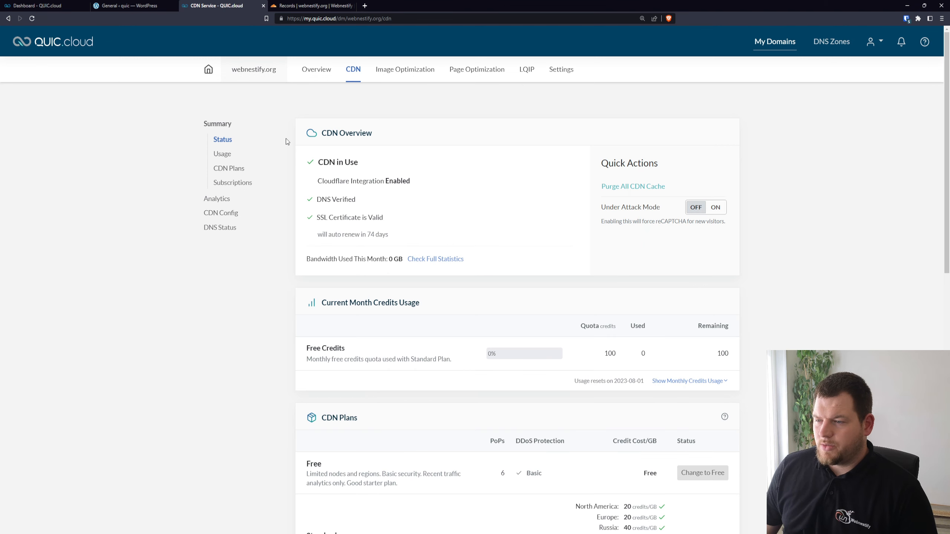
scroll(163, 198, down, 5)
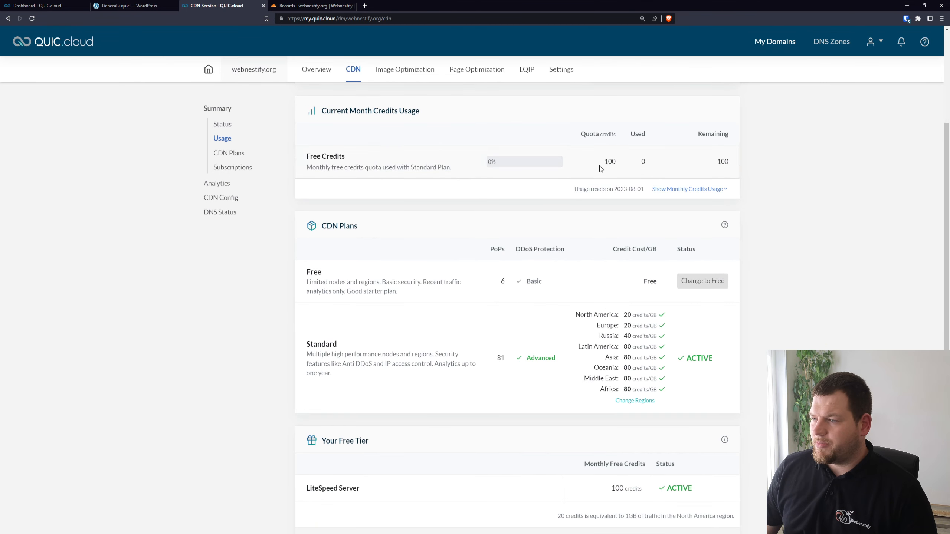
drag(605, 162, 615, 163)
click(615, 164)
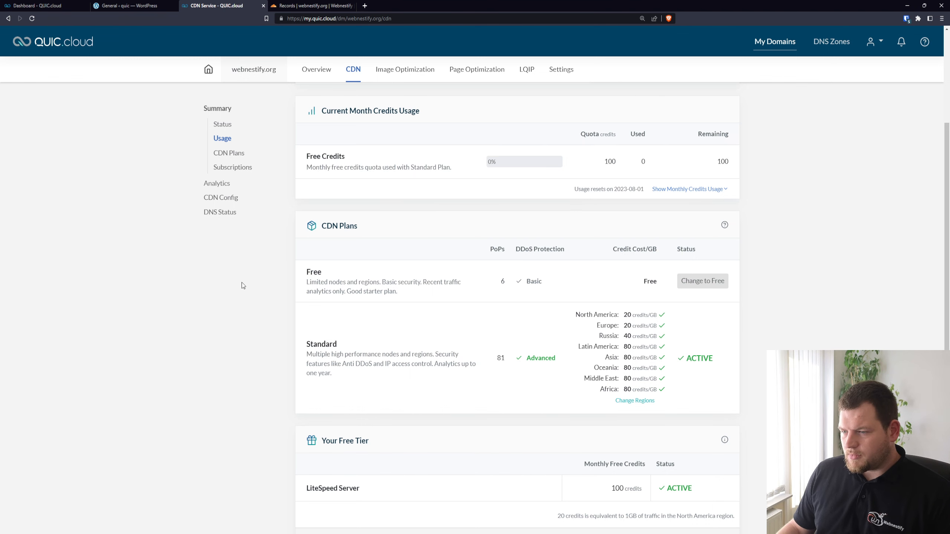
scroll(594, 297, down, 2)
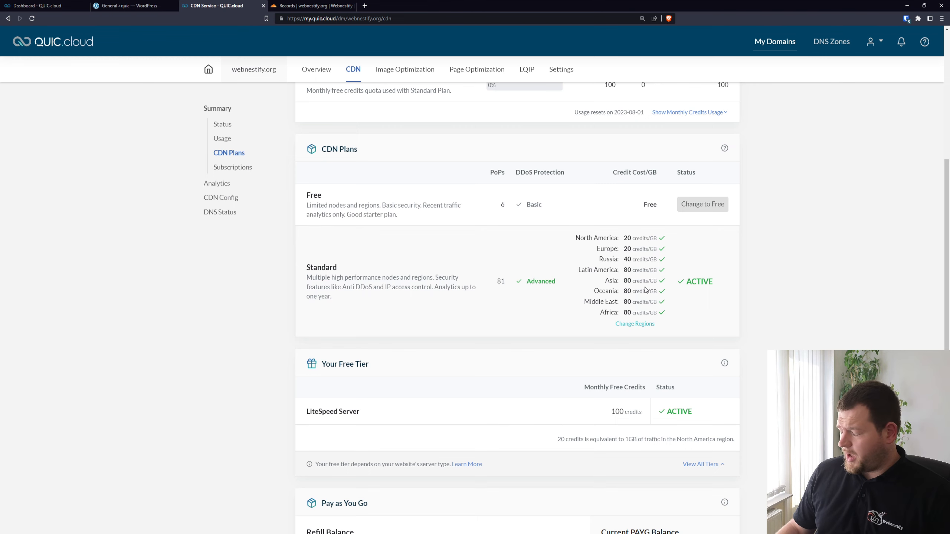
scroll(561, 243, up, 4)
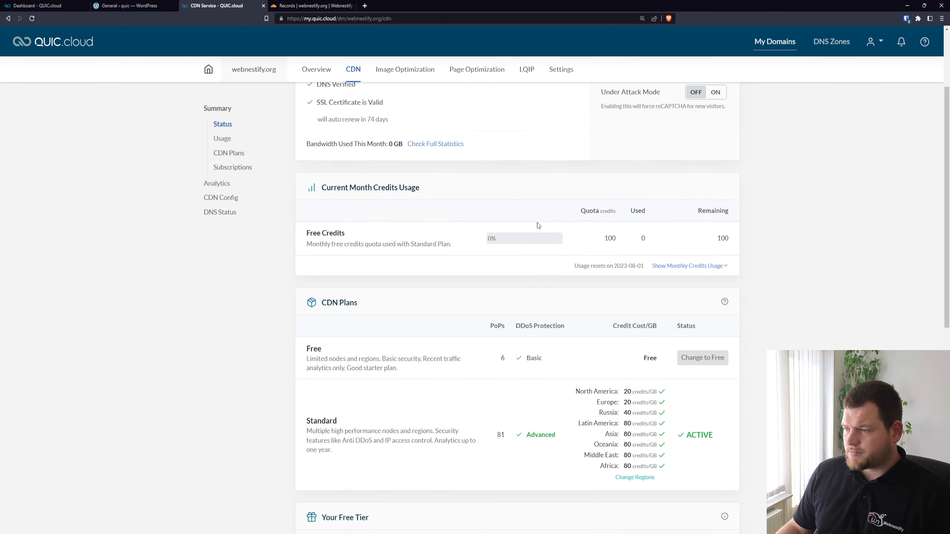
scroll(448, 278, down, 10)
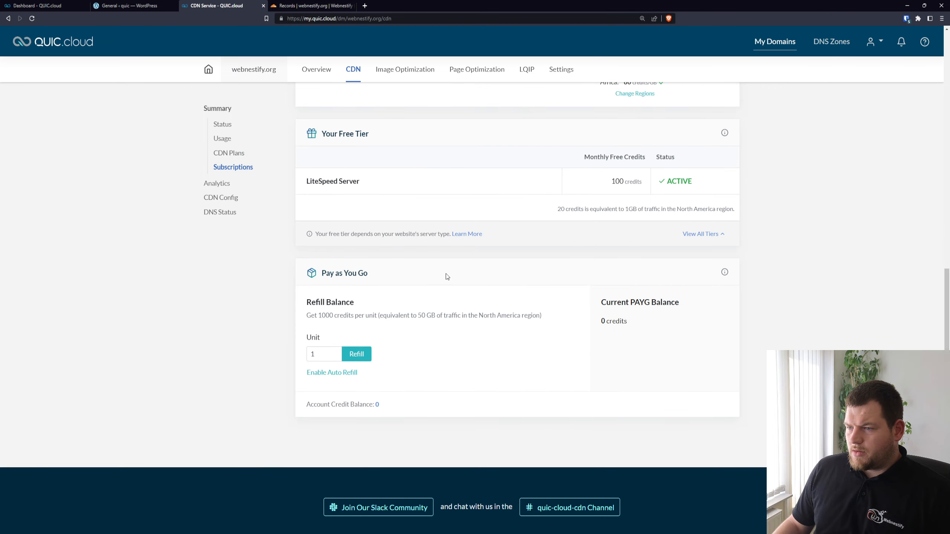
Open the domain's Image Optimization service and review its monthly usage, free tier queues and subscriptions
click(411, 77)
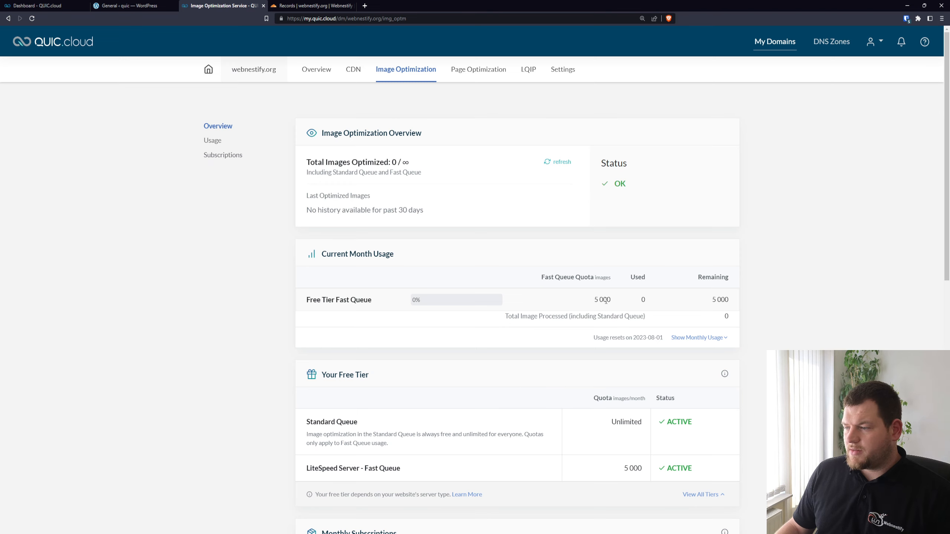
scroll(560, 224, down, 6)
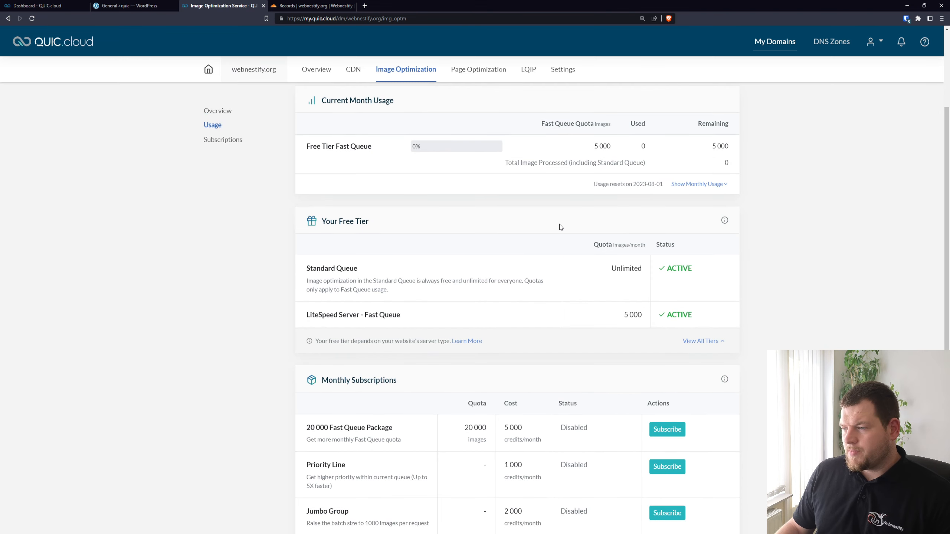
scroll(529, 266, up, 4)
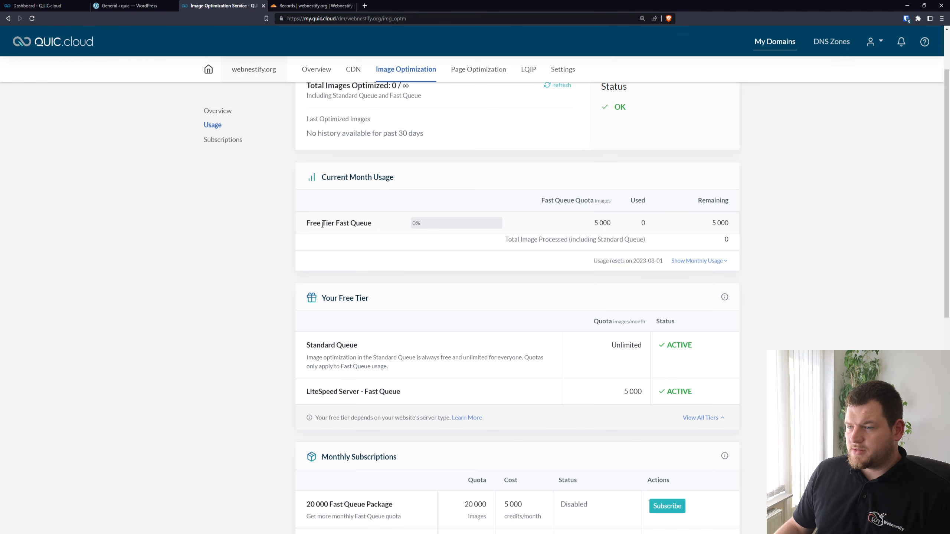
scroll(561, 280, down, 2)
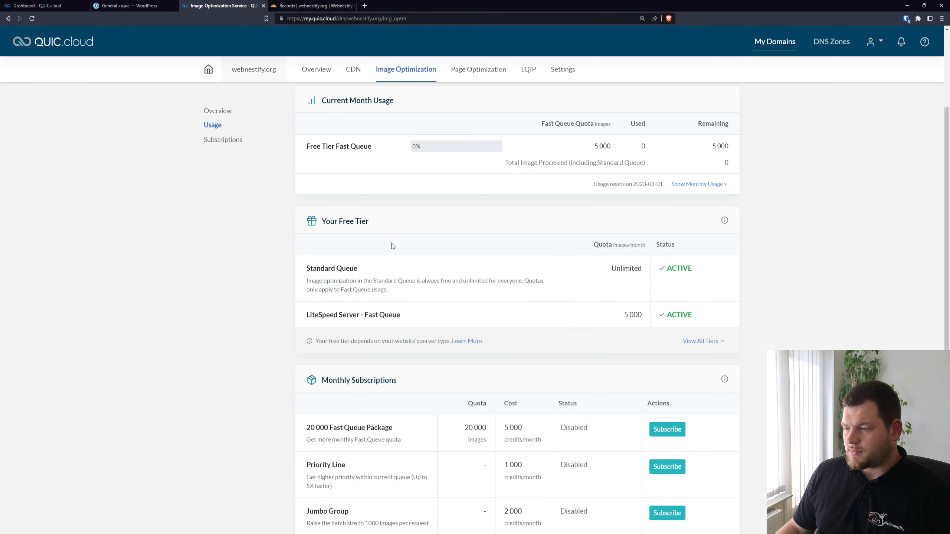
scroll(520, 220, up, 3)
Review the Page Optimization and LQIP quotas and the domain's services overview
click(475, 76)
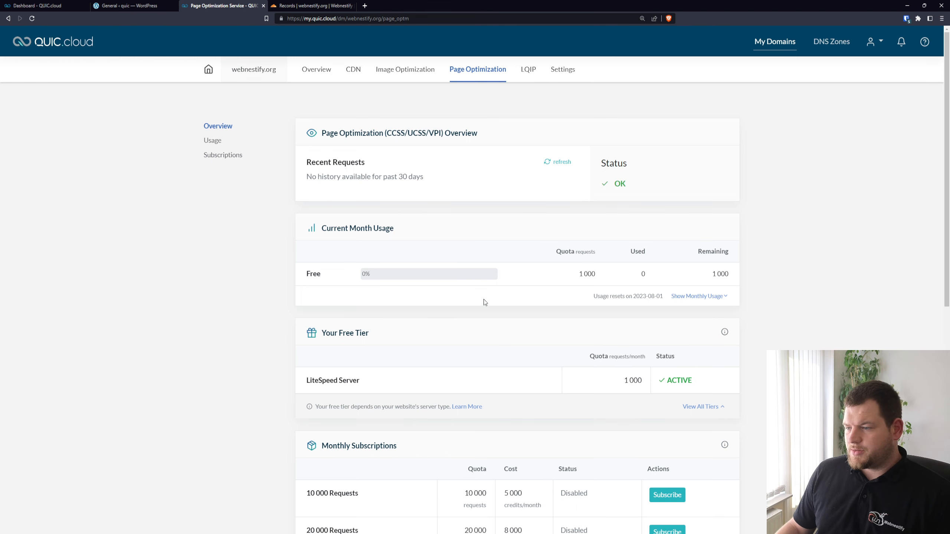
scroll(484, 300, down, 2)
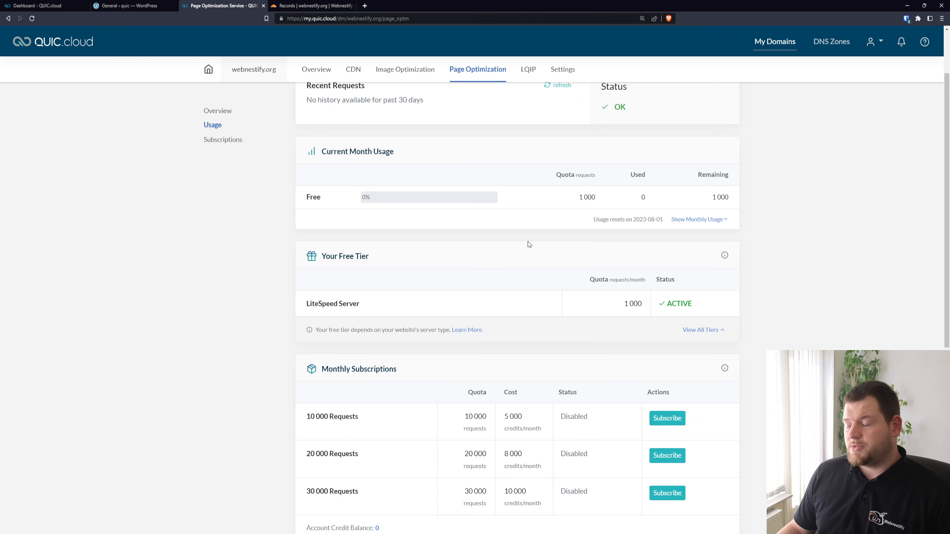
scroll(488, 235, up, 2)
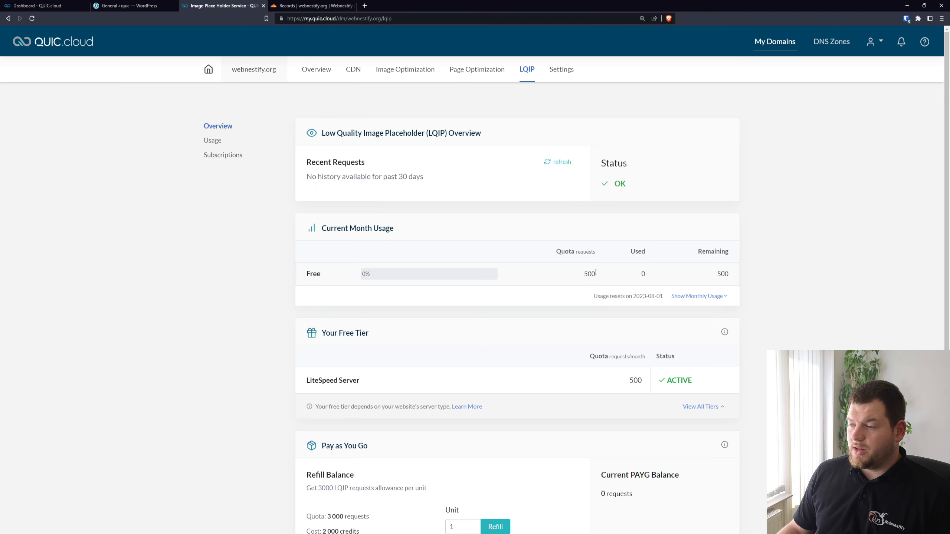
click(317, 72)
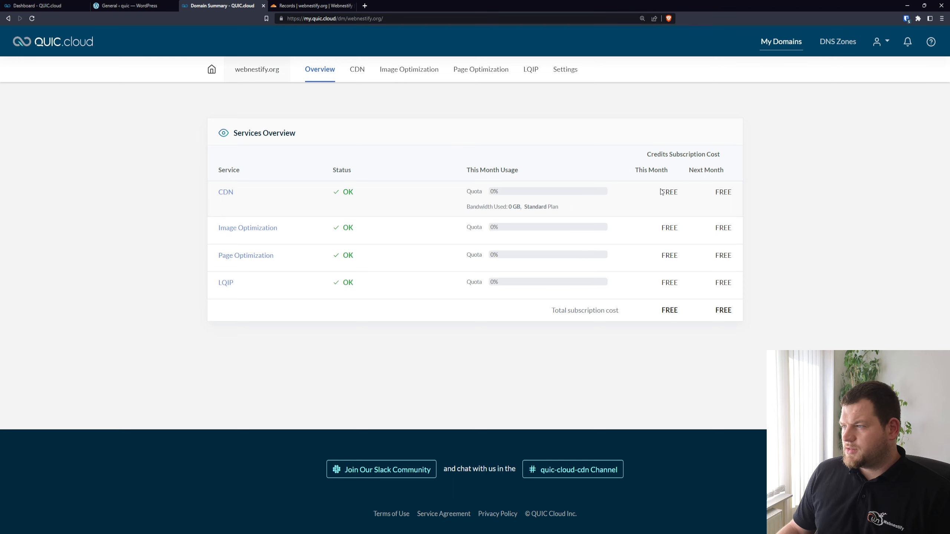